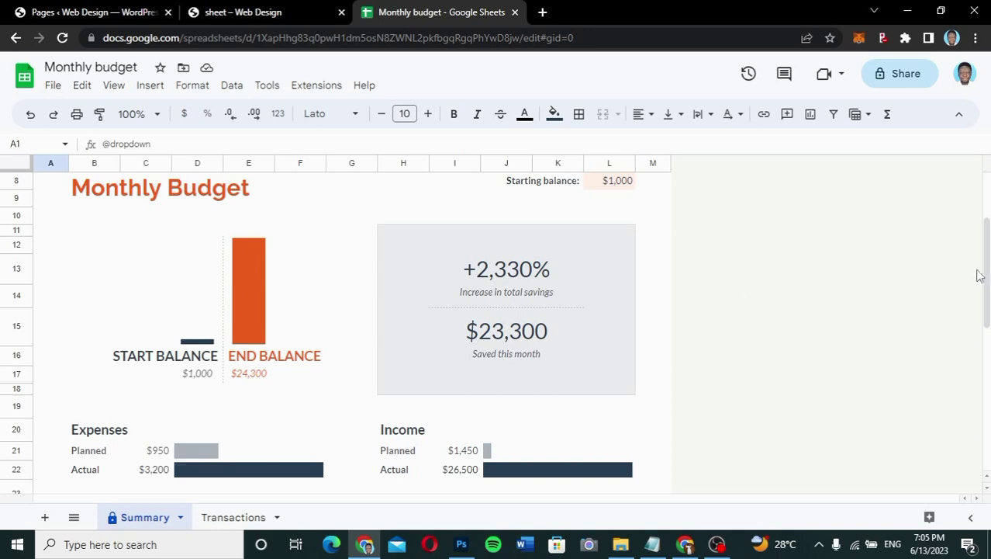
Compare the Monthly budget spreadsheet's Summary sheet with its embedded copy on the website's sheet page
drag(987, 278, 973, 248)
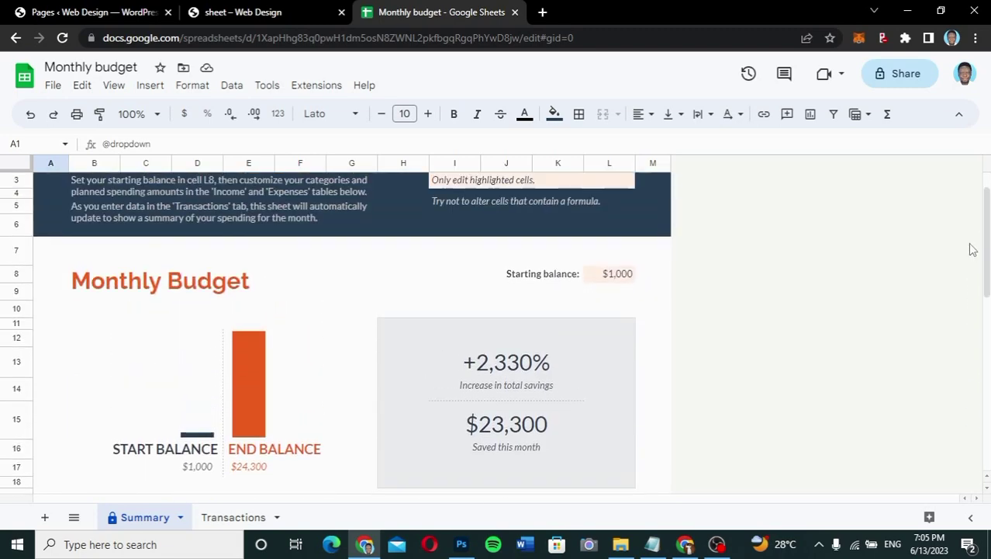
click(281, 13)
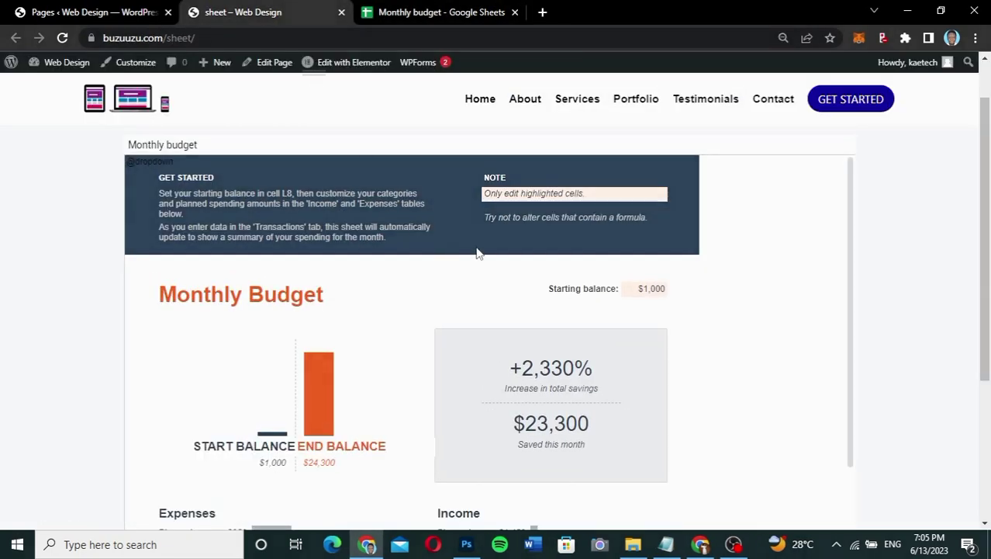
drag(984, 236, 956, 300)
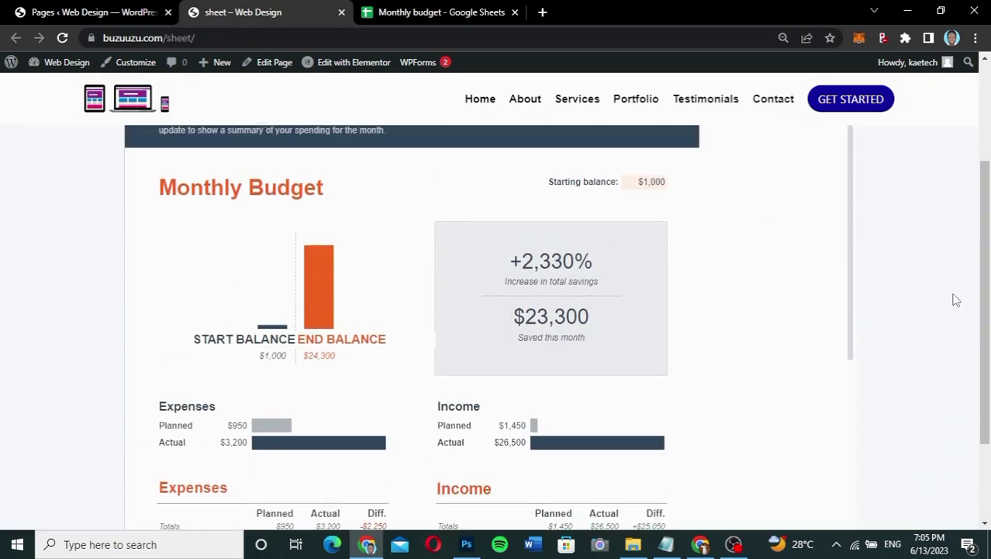
click(434, 19)
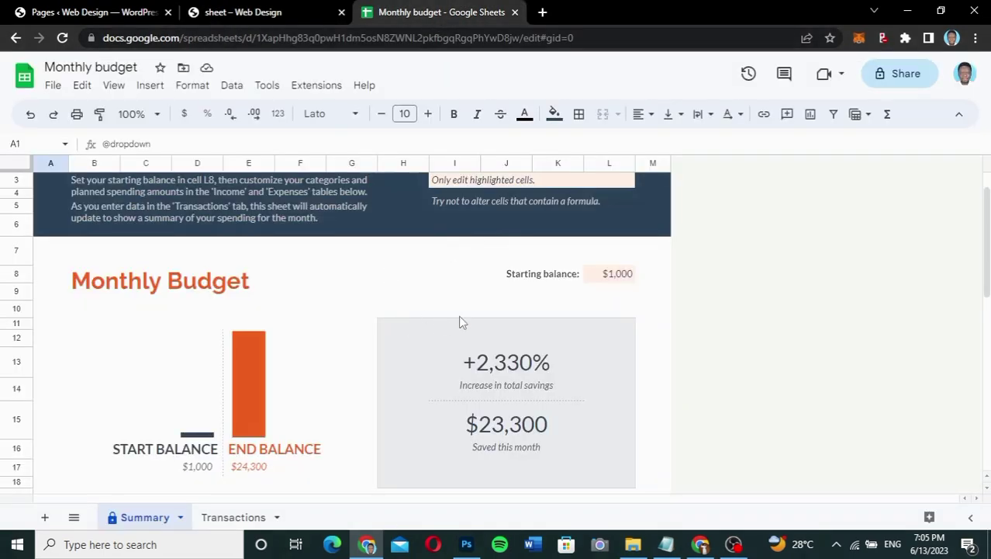
click(310, 12)
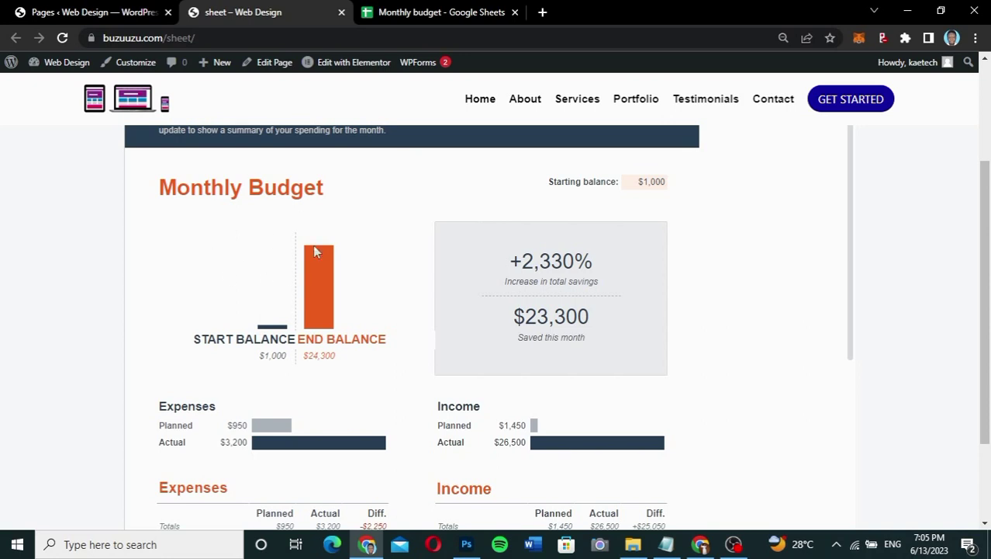
click(436, 14)
drag(986, 264, 956, 445)
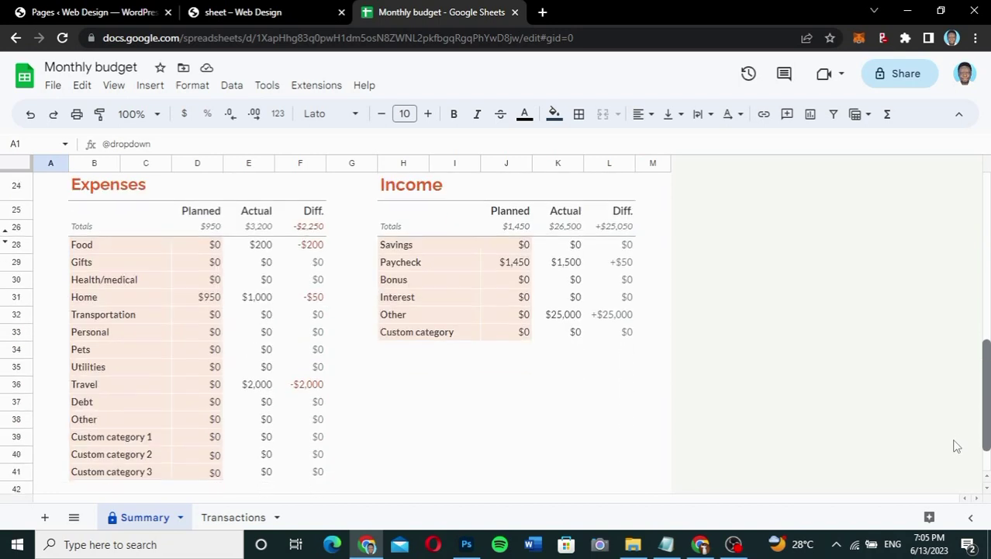
Compare the entries in the budget's Transactions sheet with the Transactions view embedded on the website
click(237, 518)
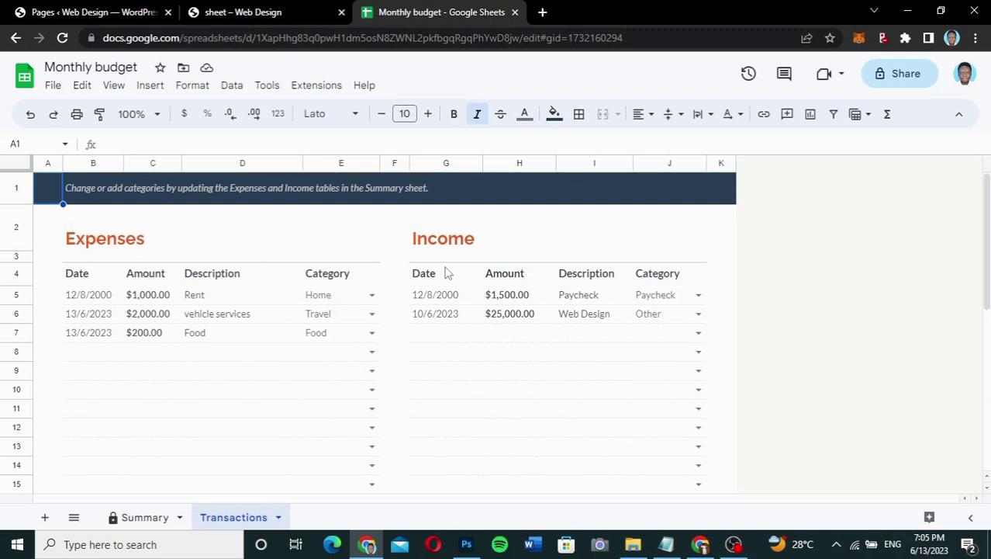
click(500, 319)
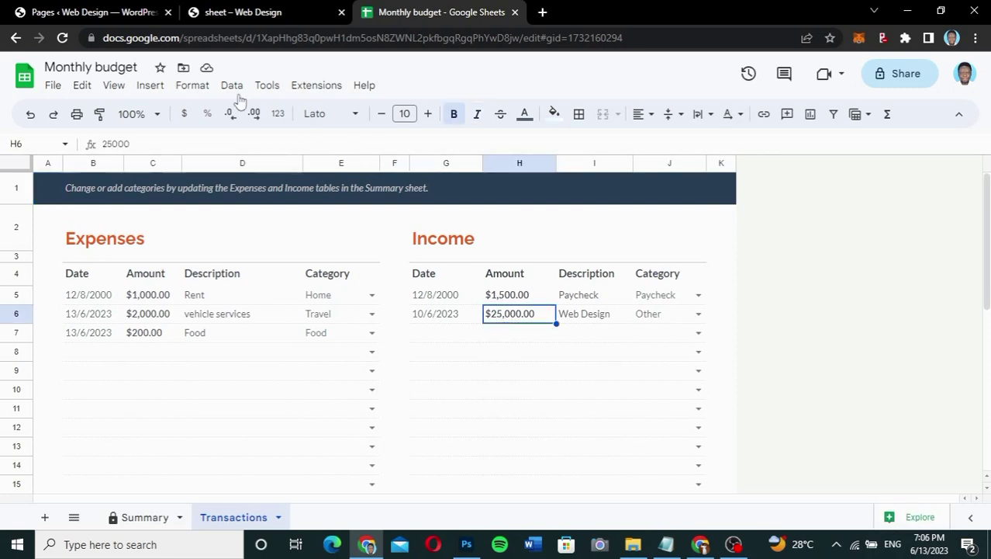
click(246, 17)
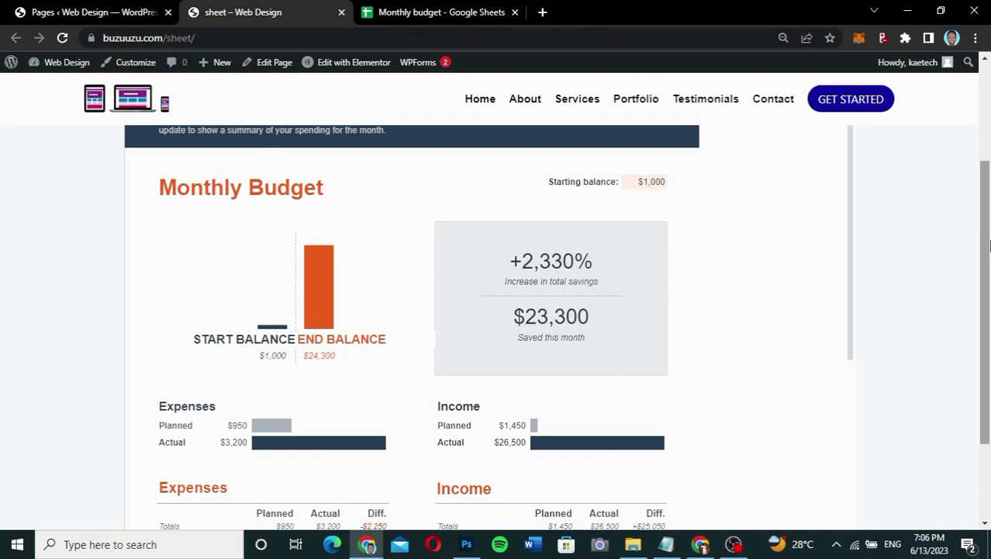
drag(990, 247, 983, 302)
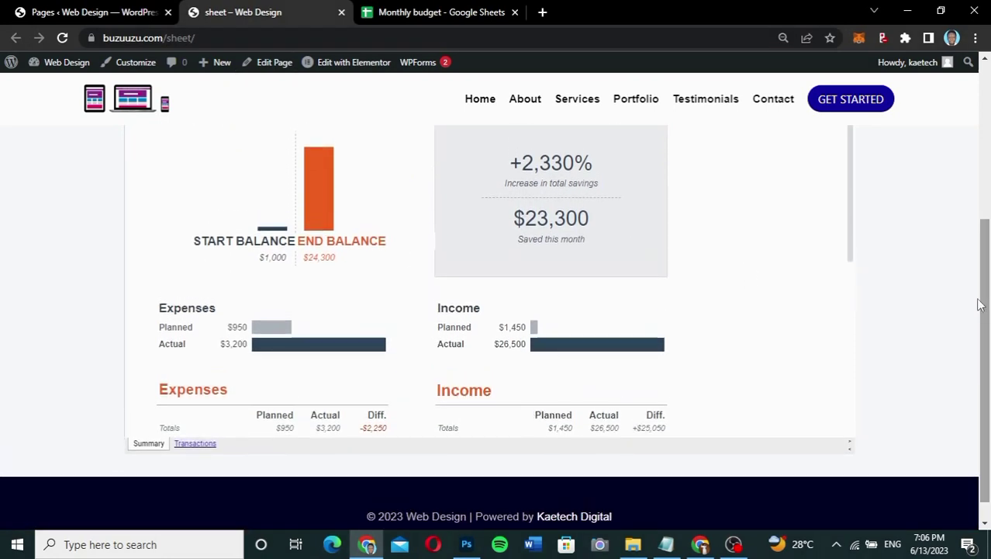
click(194, 443)
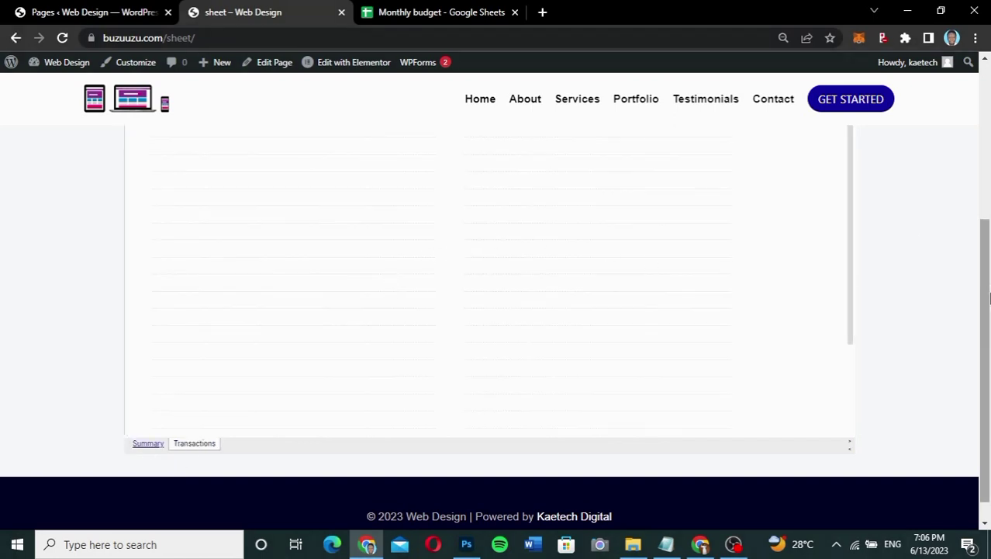
drag(984, 303, 979, 190)
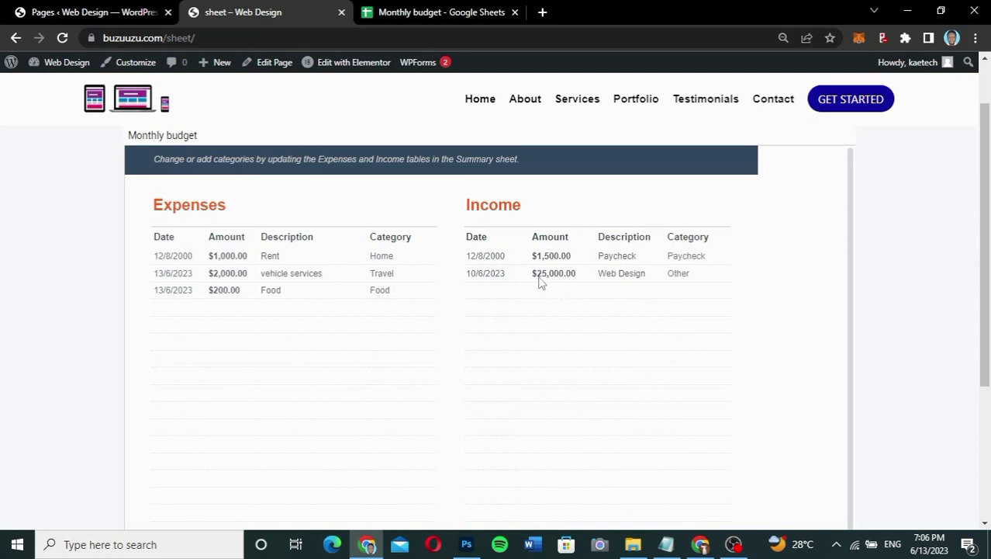
In the Monthly budget spreadsheet's Transactions sheet, set the Web Design income amount to 30000
click(423, 14)
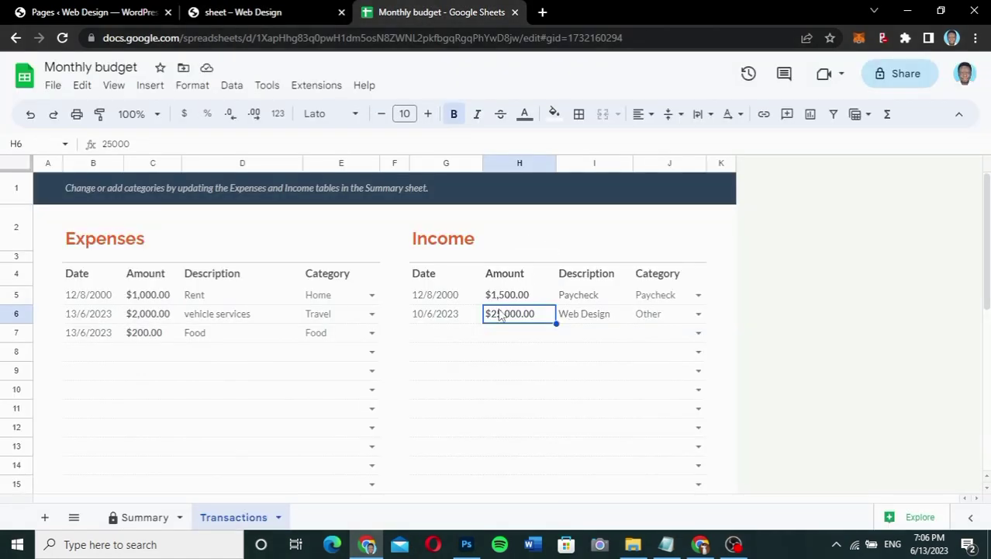
double_click(501, 316)
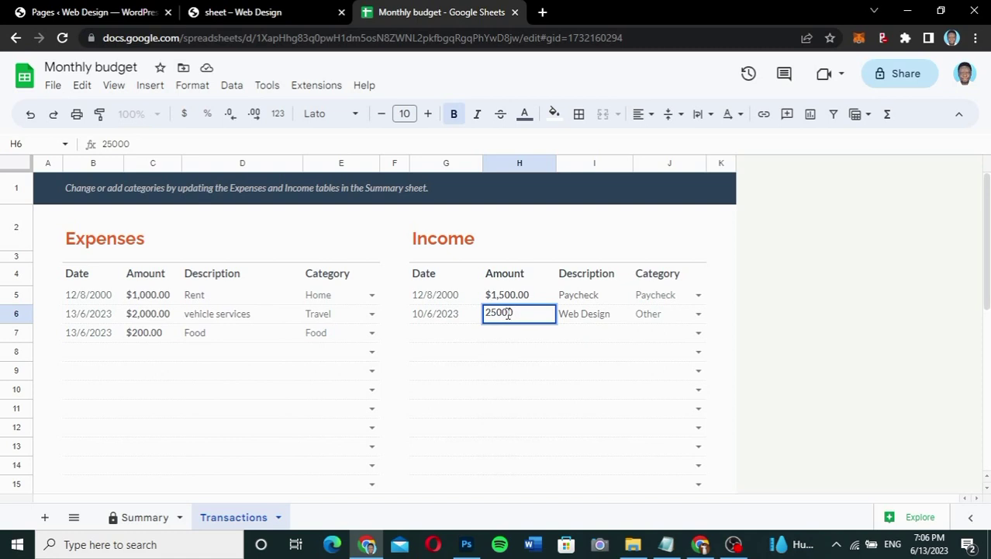
key(BackSpace)
text(30)
click(799, 336)
scroll(799, 336, down, 2)
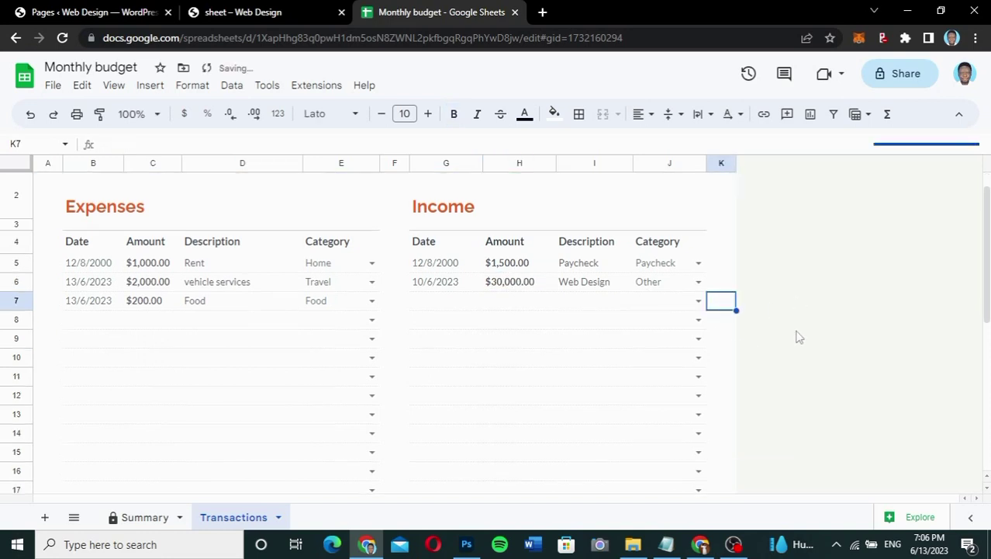
Check the Summary sheet's Income table against the Web Design entry in the Transactions sheet
click(144, 520)
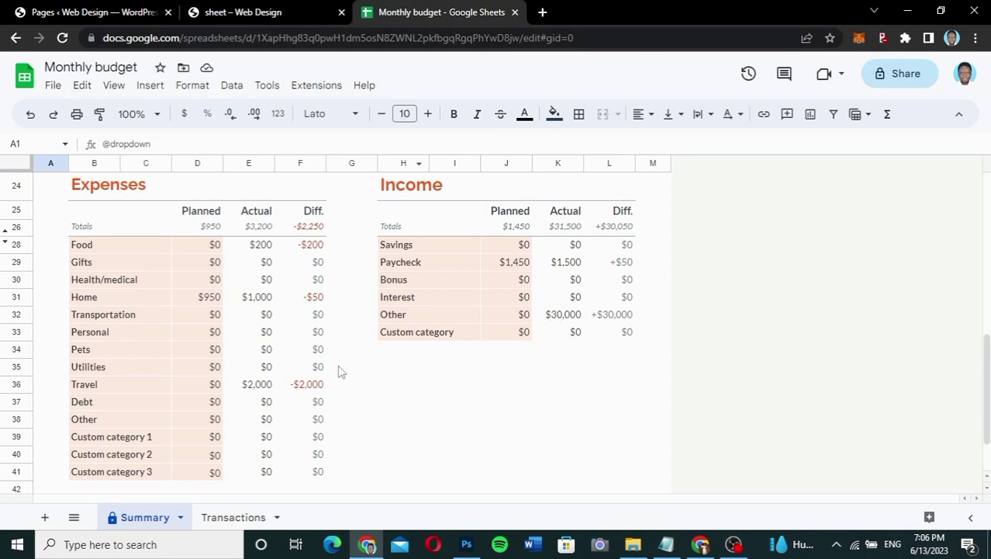
click(233, 517)
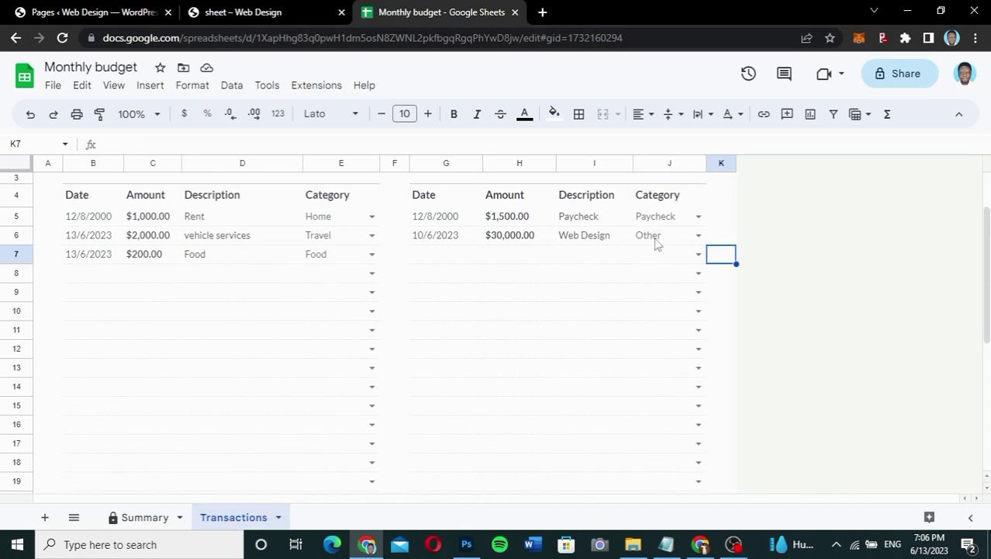
click(128, 518)
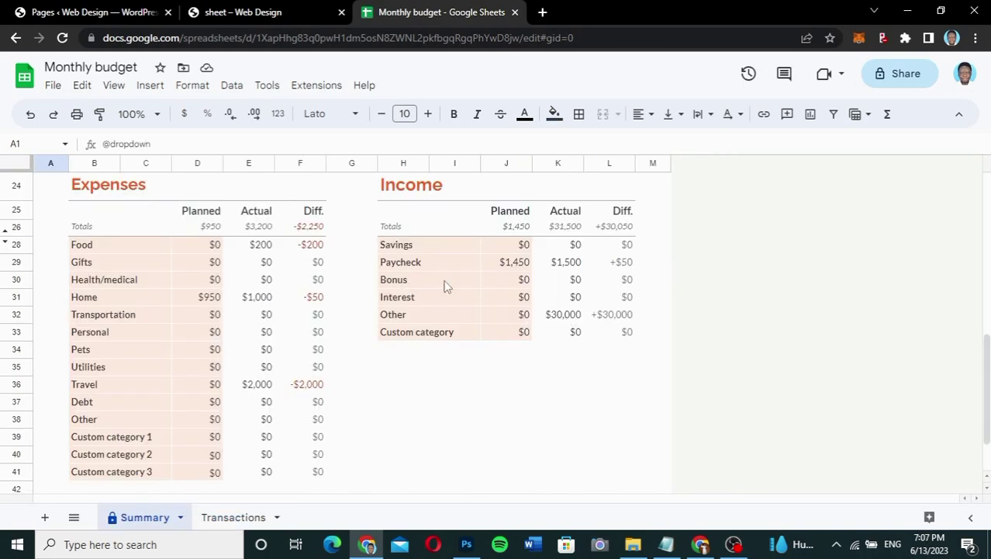
On the website's sheet page, check the embedded Summary and Transactions views for the changed income amount
click(262, 16)
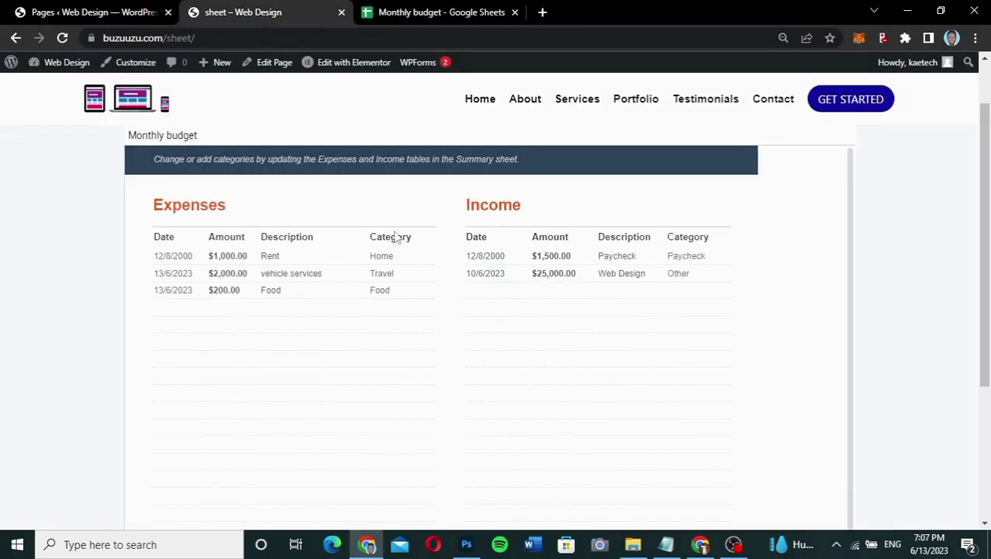
scroll(333, 402, down, 3)
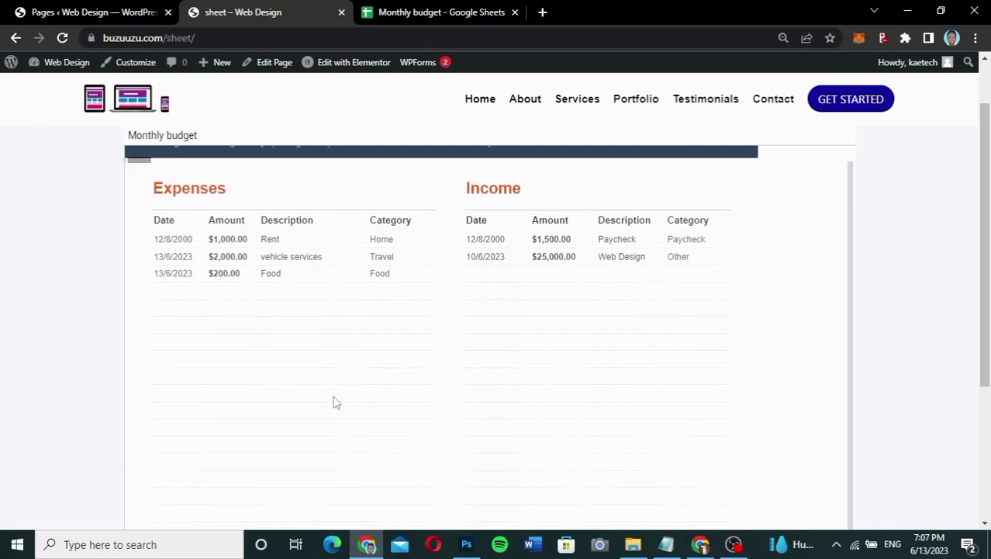
drag(980, 299, 967, 392)
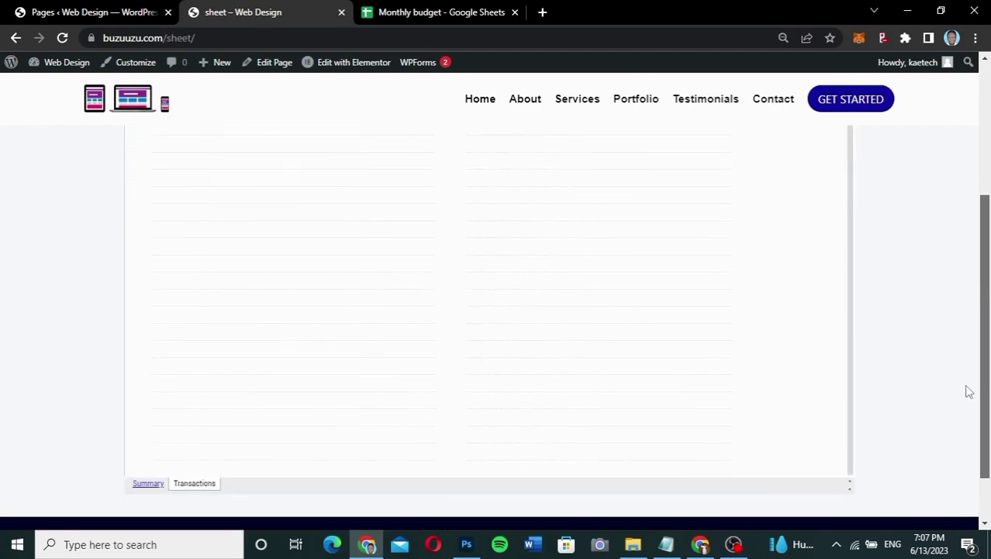
click(144, 486)
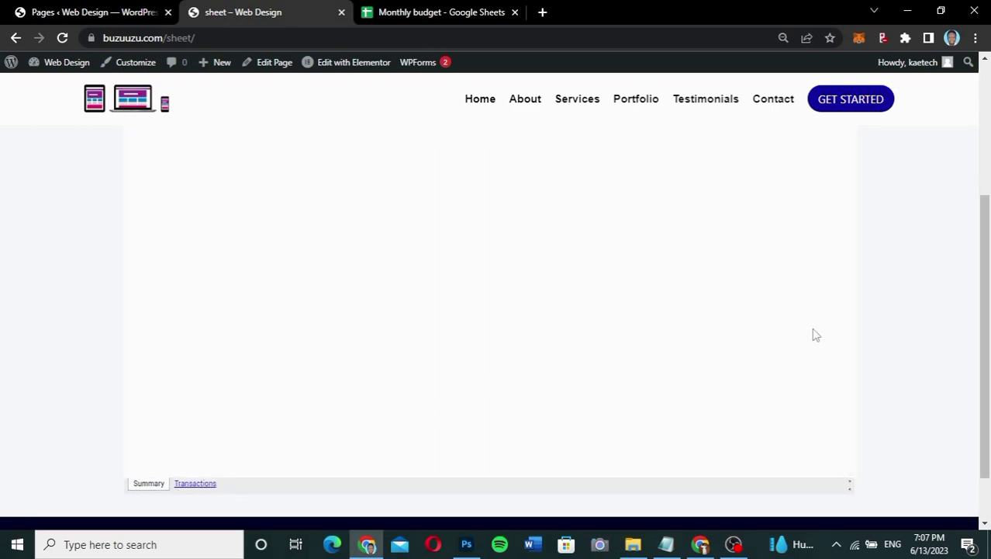
mouse_move(986, 342)
mouse_down()
mouse_move(989, 225)
mouse_move(983, 348)
mouse_up()
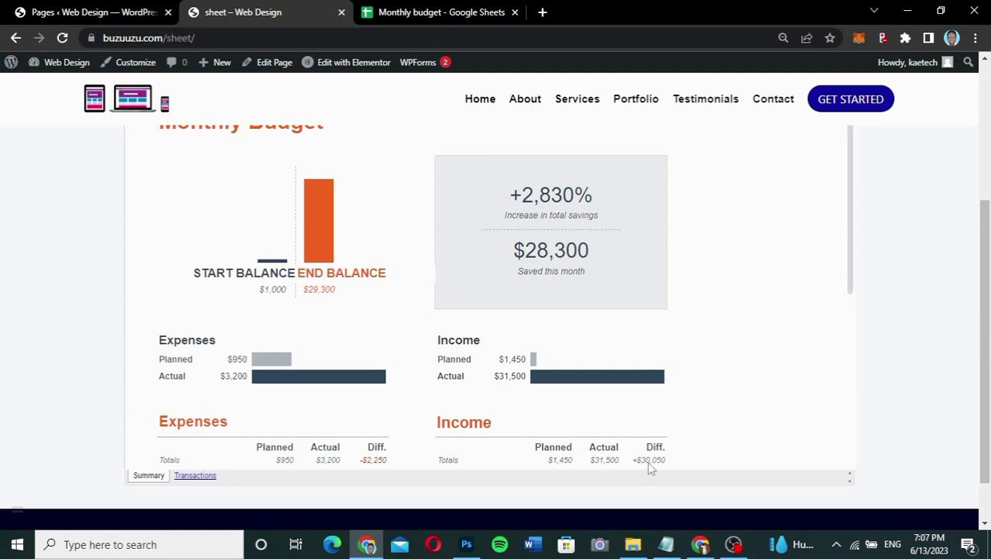
click(200, 476)
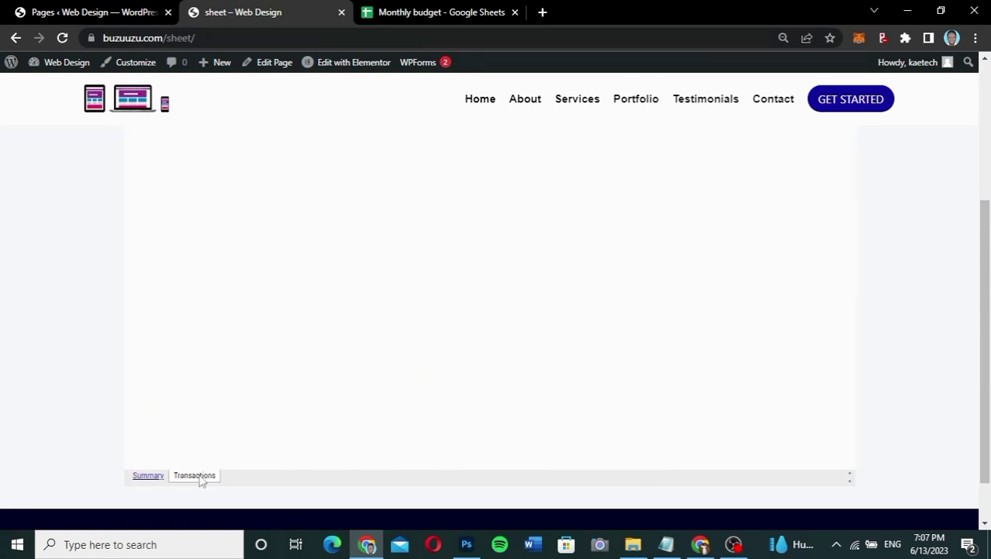
drag(986, 293, 987, 243)
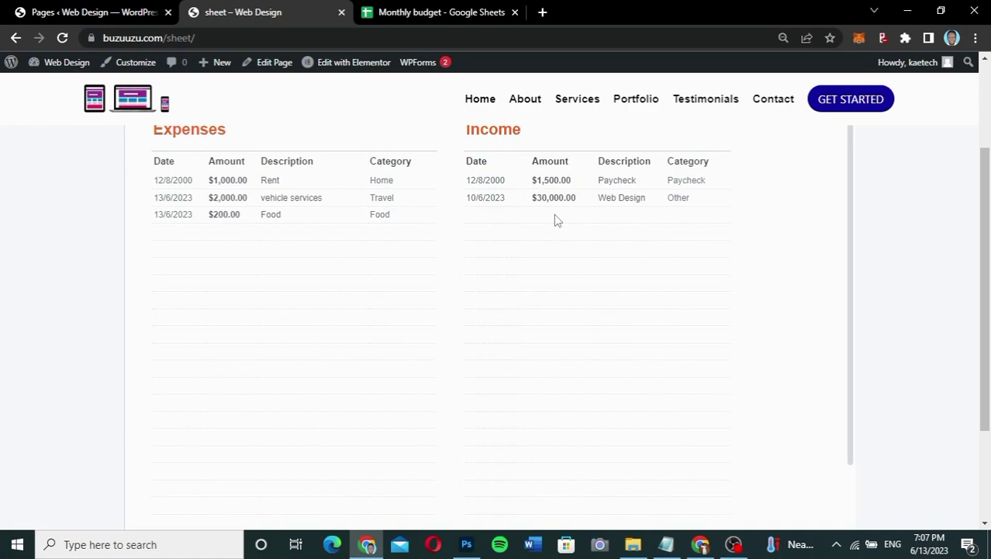
Return to the Google Sheets home page, open the Google Finance Investment Tracker spreadsheet and look over its Price History sheet
click(439, 11)
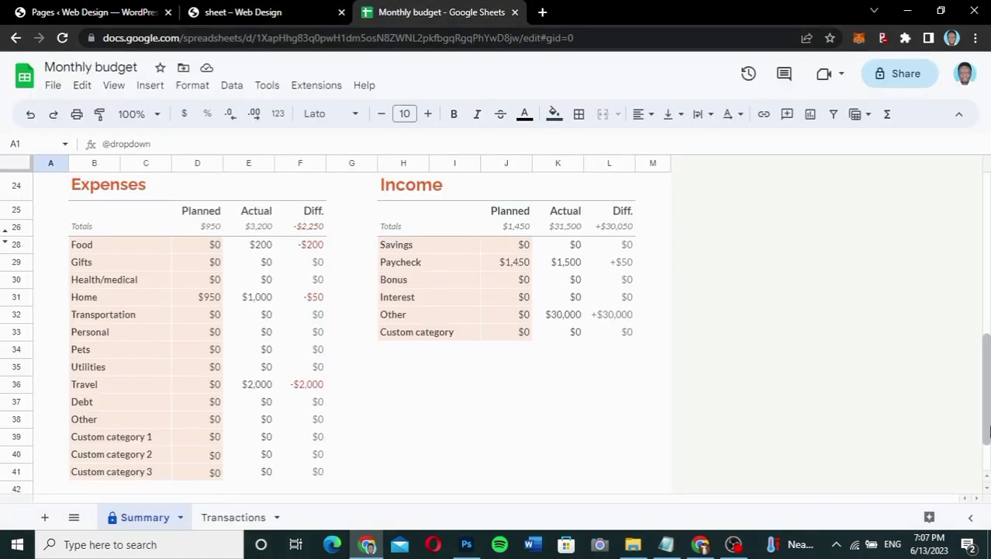
drag(987, 430, 983, 248)
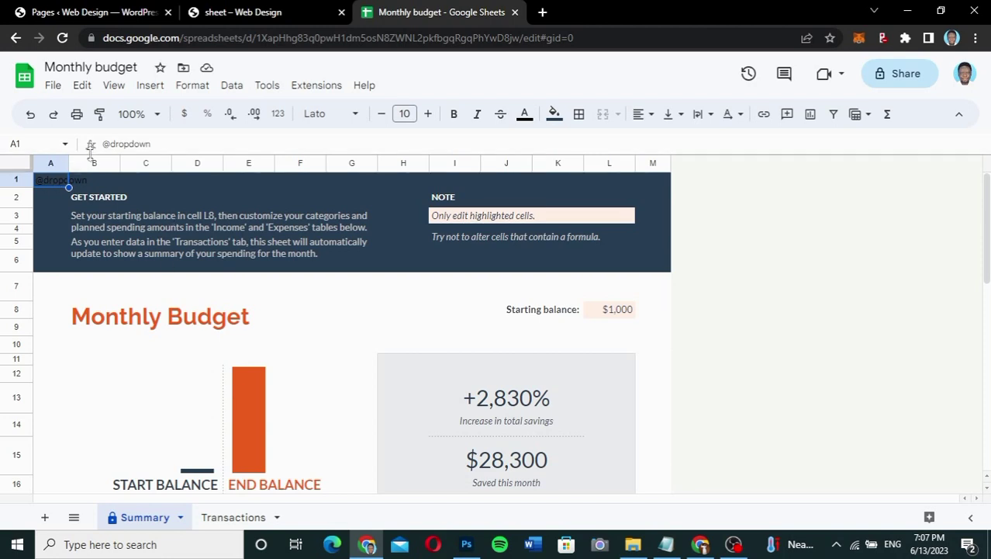
click(25, 76)
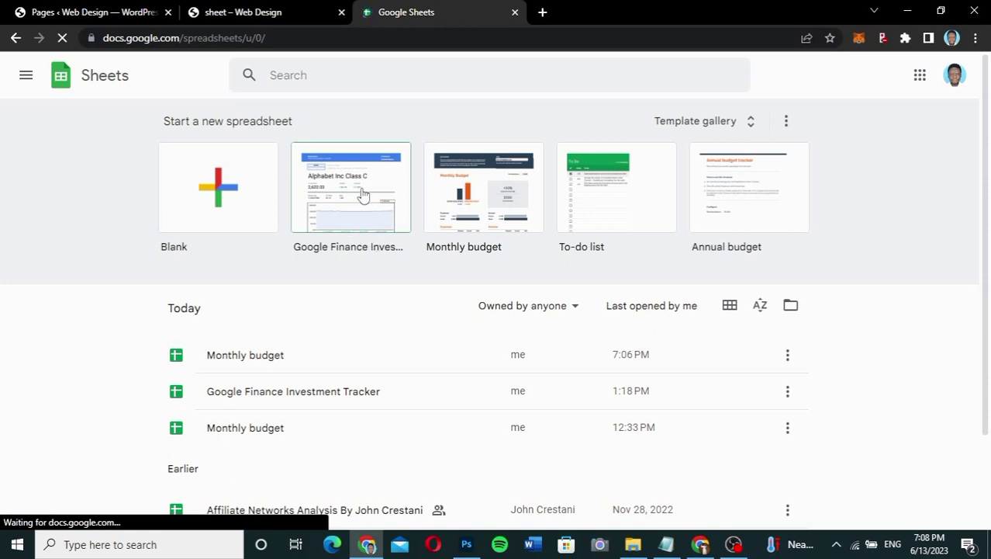
click(301, 398)
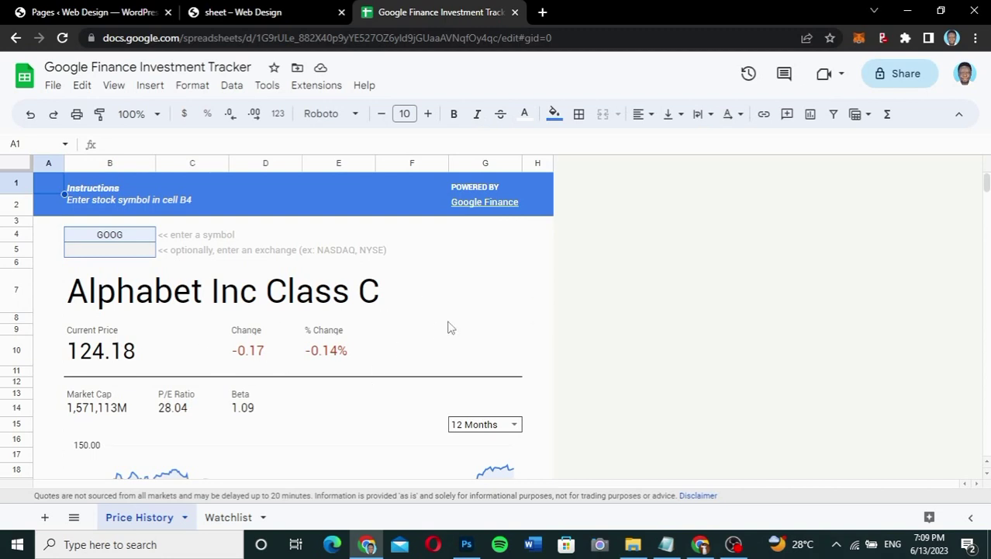
scroll(382, 348, down, 3)
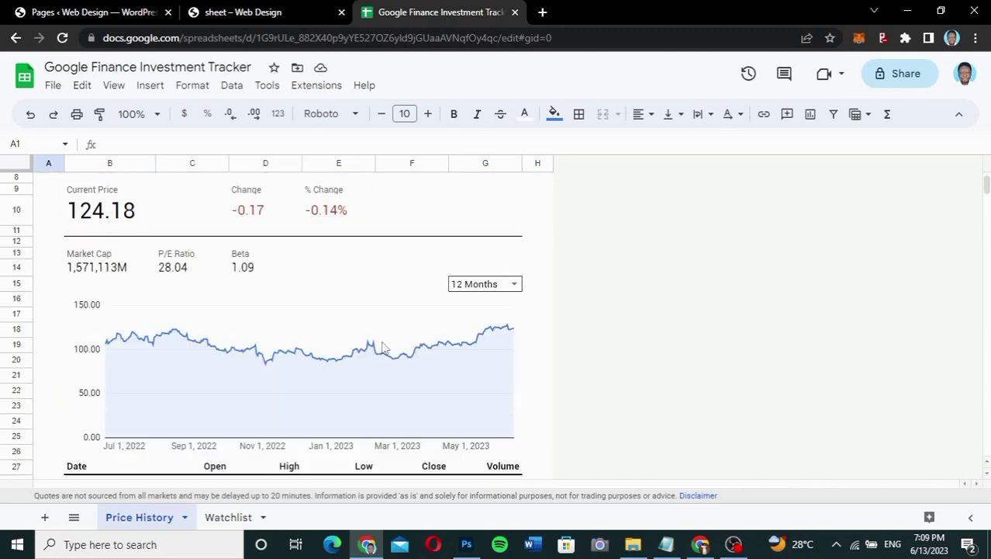
scroll(382, 348, up, 3)
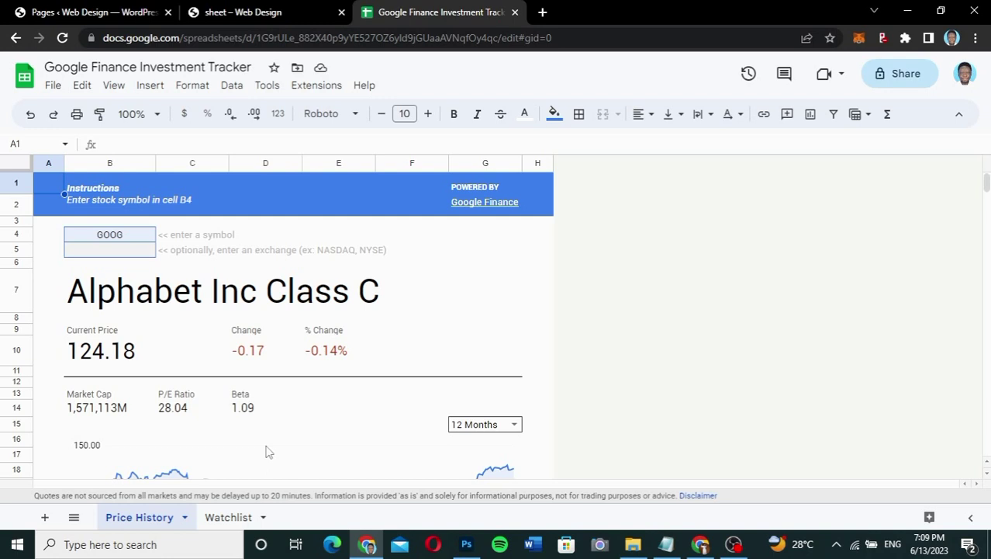
Publish the entire Google Finance Investment Tracker document to the web as a web page
click(56, 88)
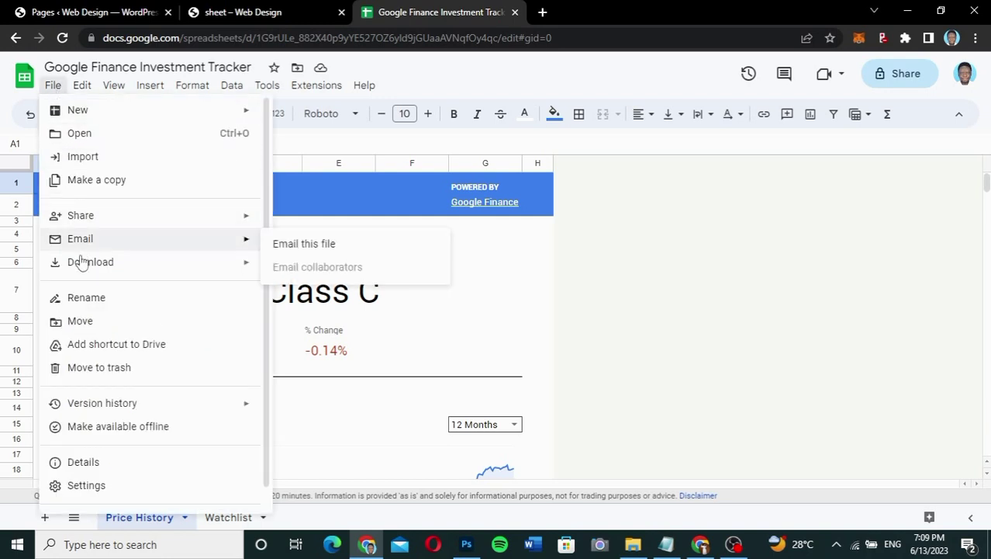
mouse_move(80, 266)
mouse_move(99, 215)
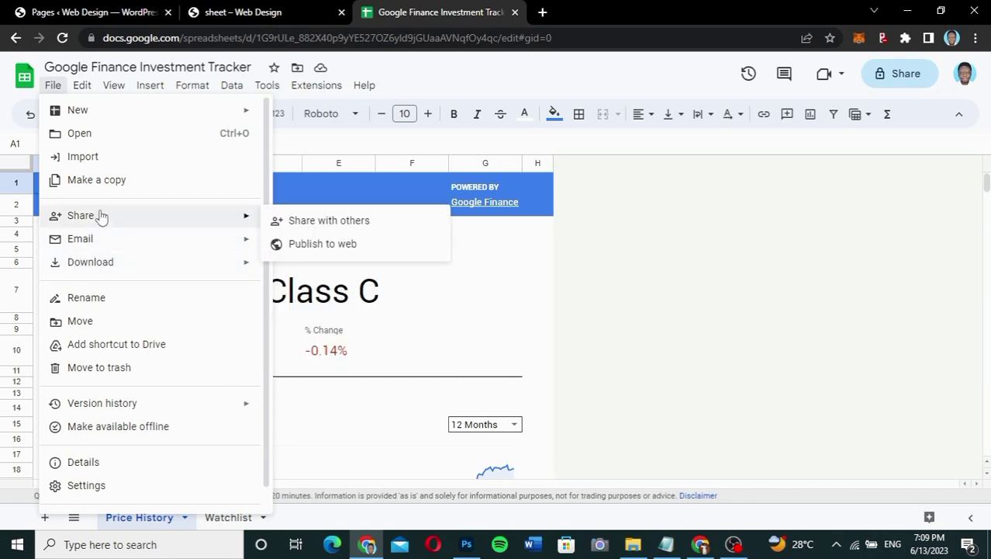
click(312, 248)
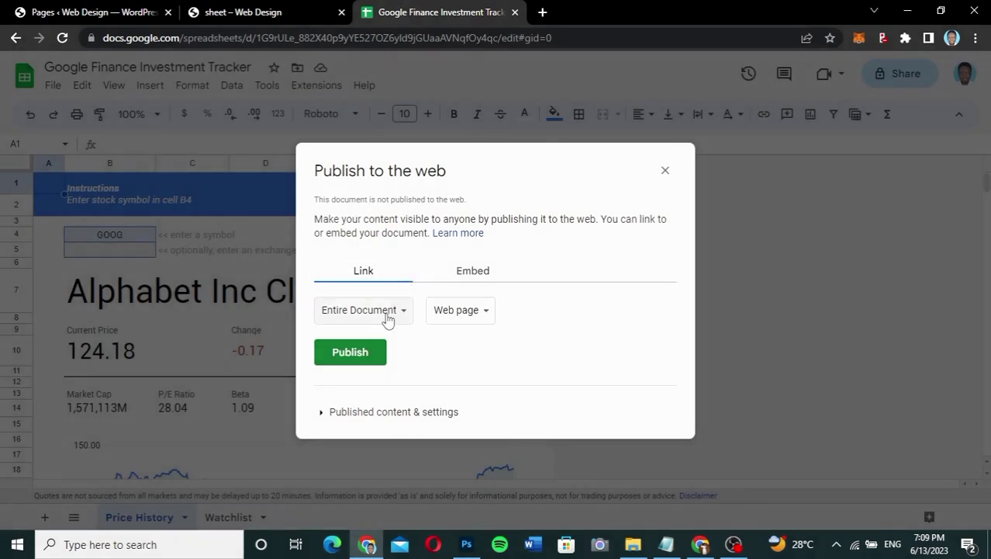
click(463, 311)
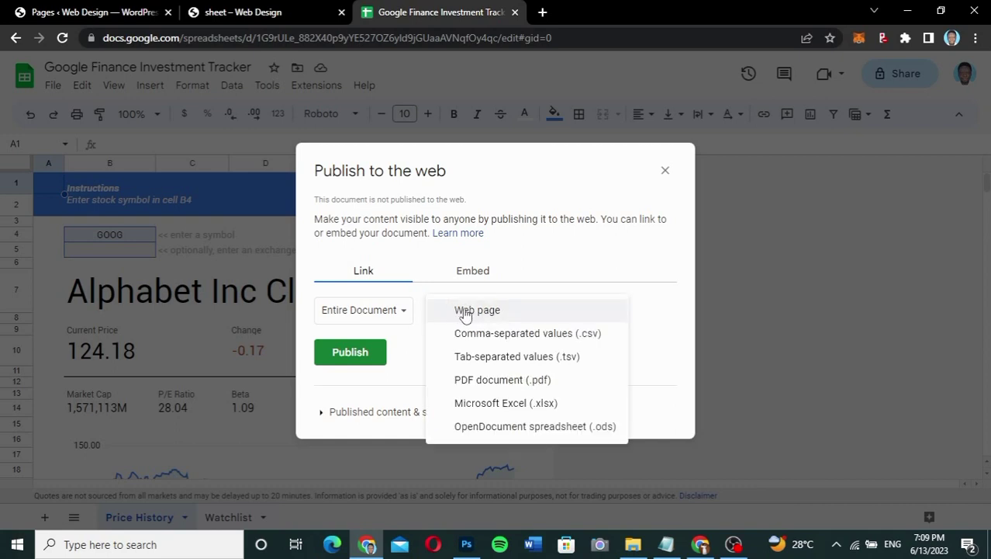
click(466, 311)
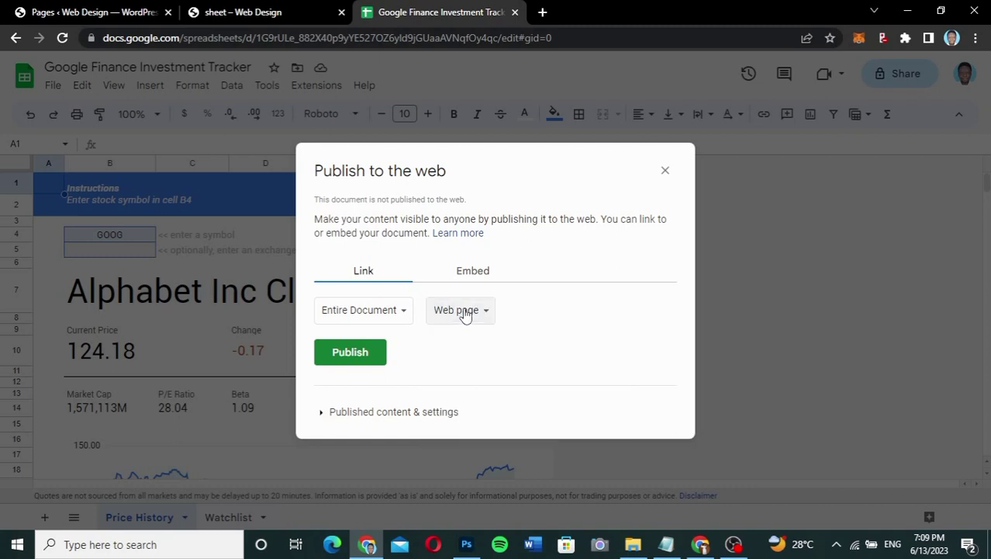
click(381, 315)
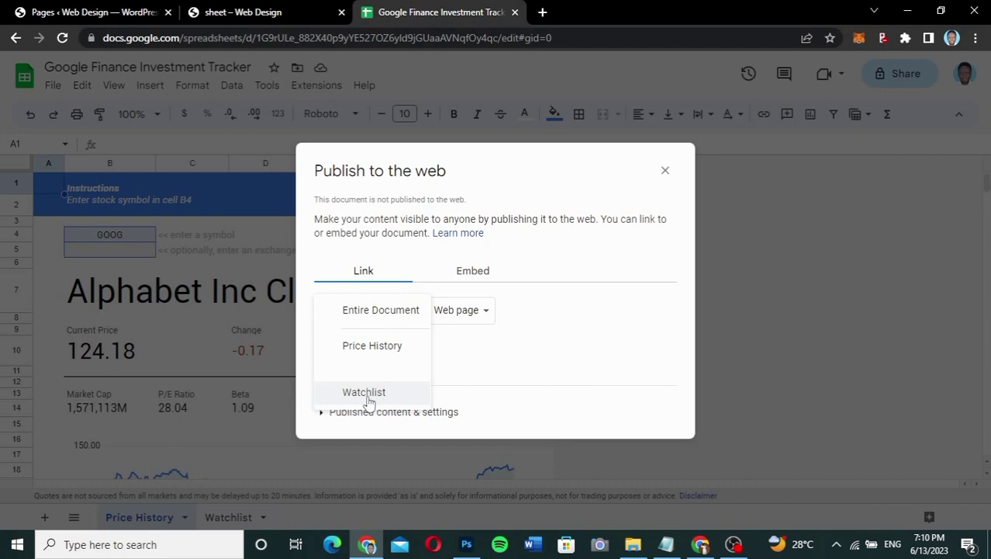
click(377, 310)
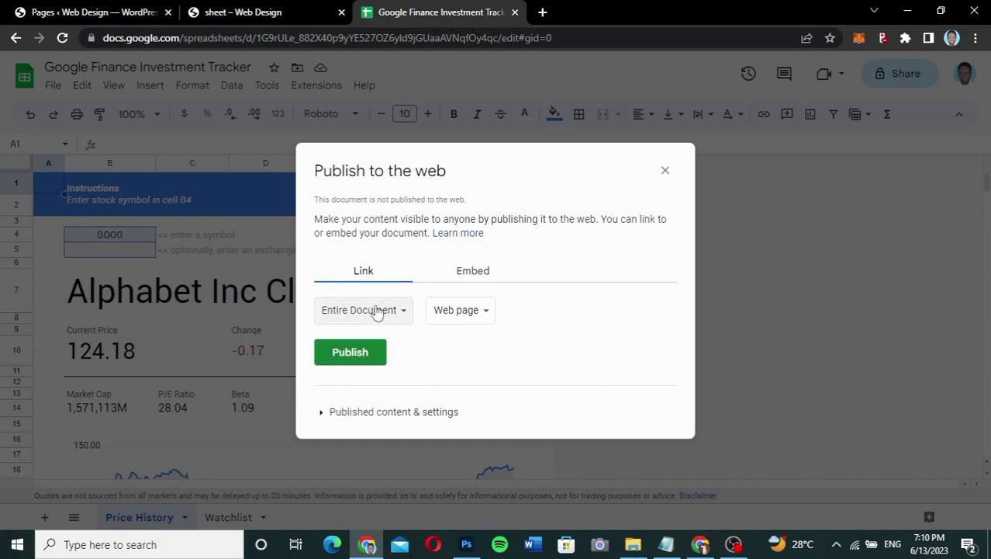
click(350, 352)
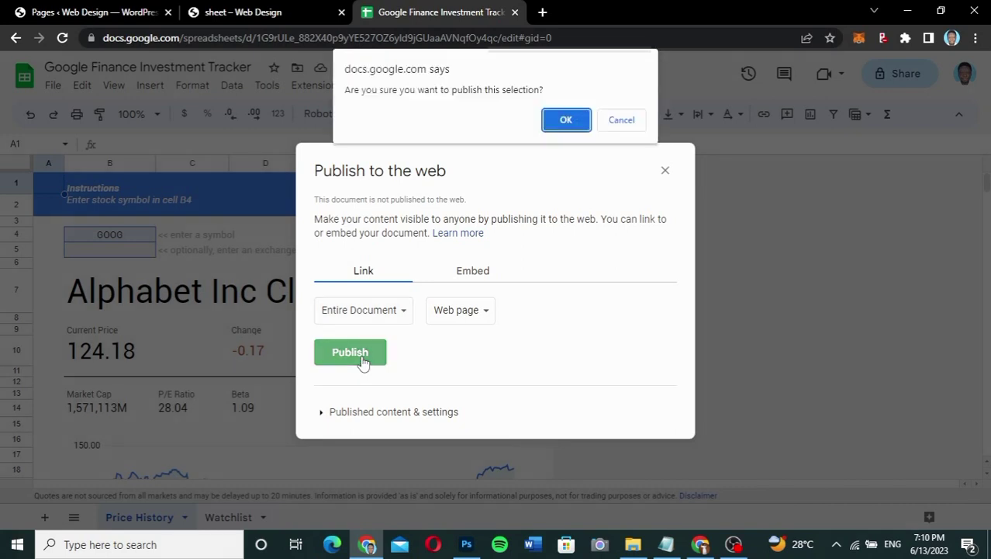
click(564, 122)
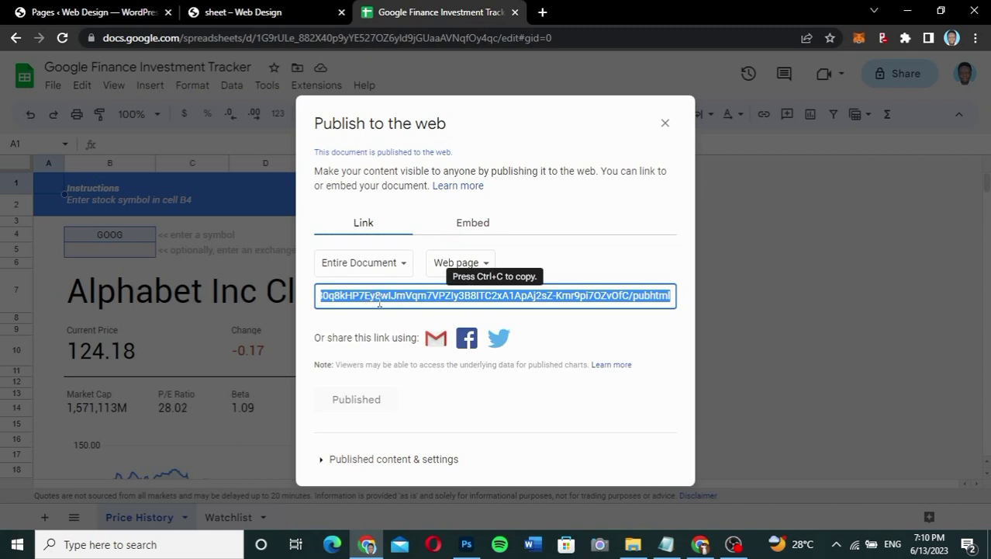
Copy the published link and the iframe embed code for the entire document
key(ctrl+c)
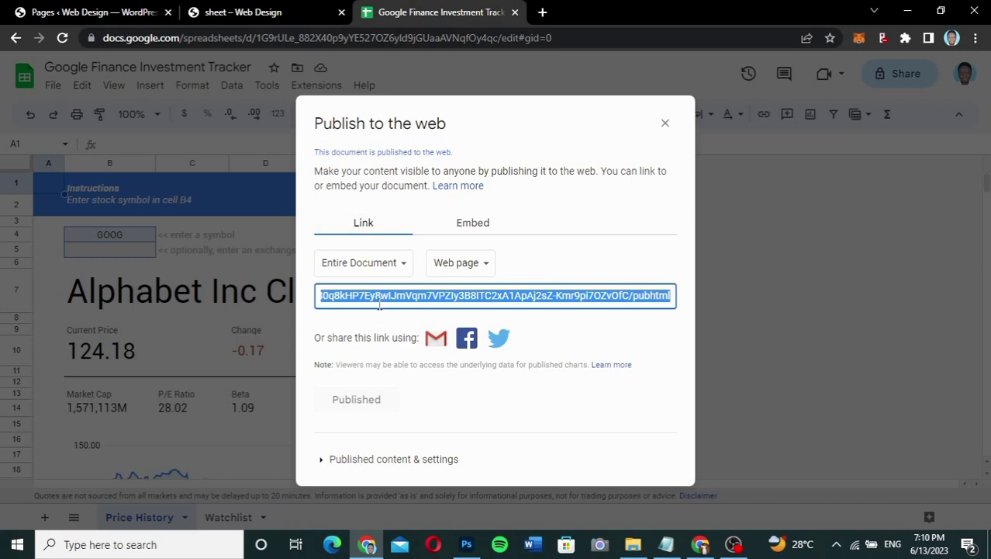
click(474, 227)
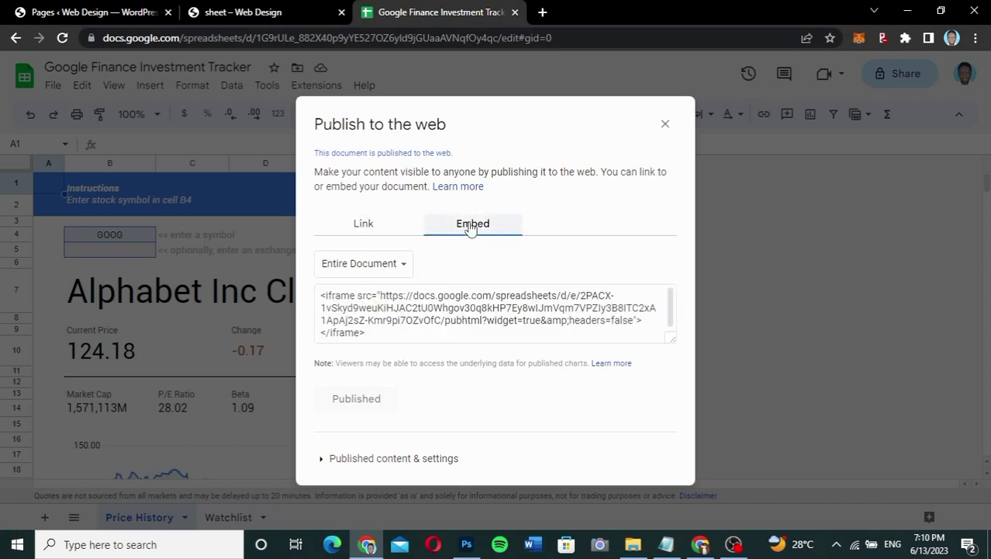
click(410, 312)
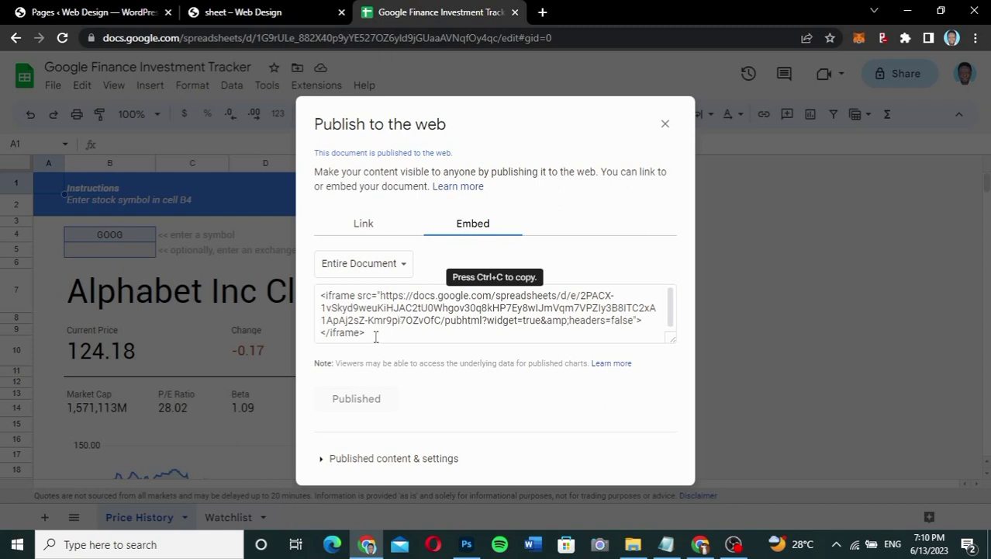
click(341, 314)
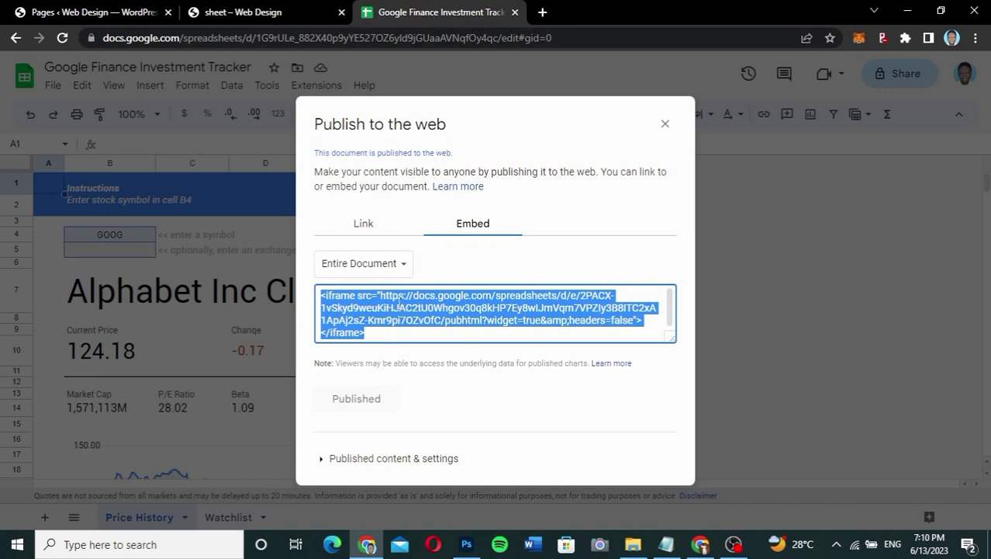
In the WordPress pages list, open Sample Page for editing and remove its opening "This is an example page" paragraph
click(105, 14)
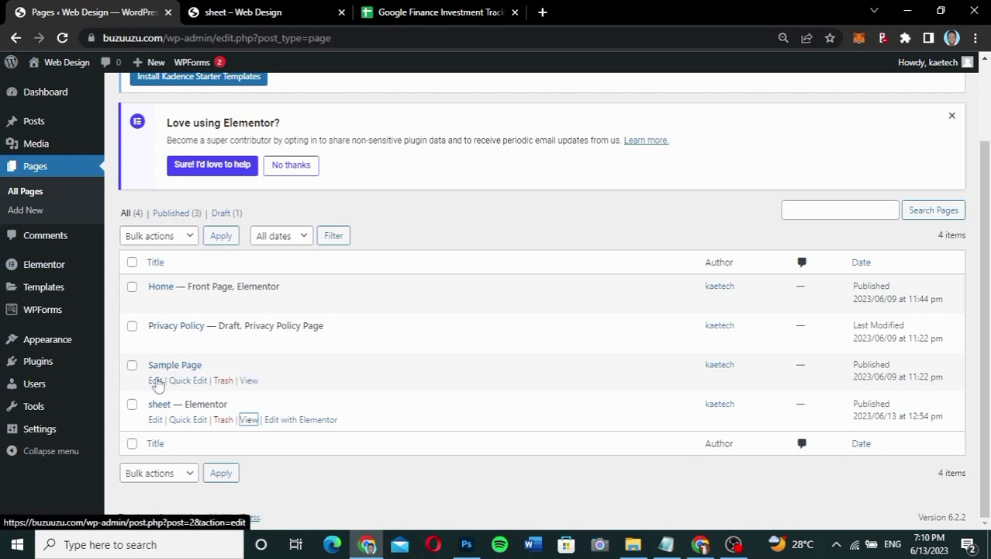
click(156, 383)
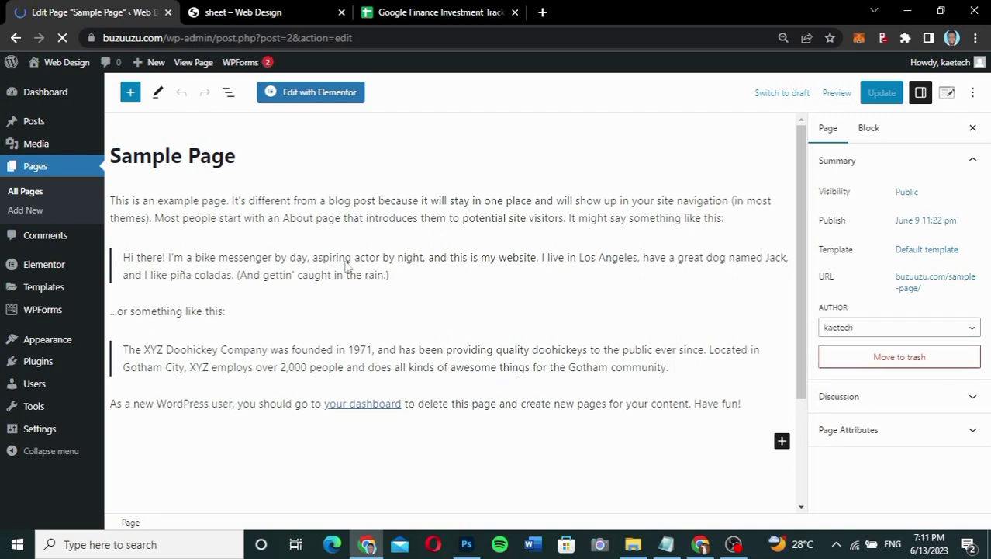
click(168, 200)
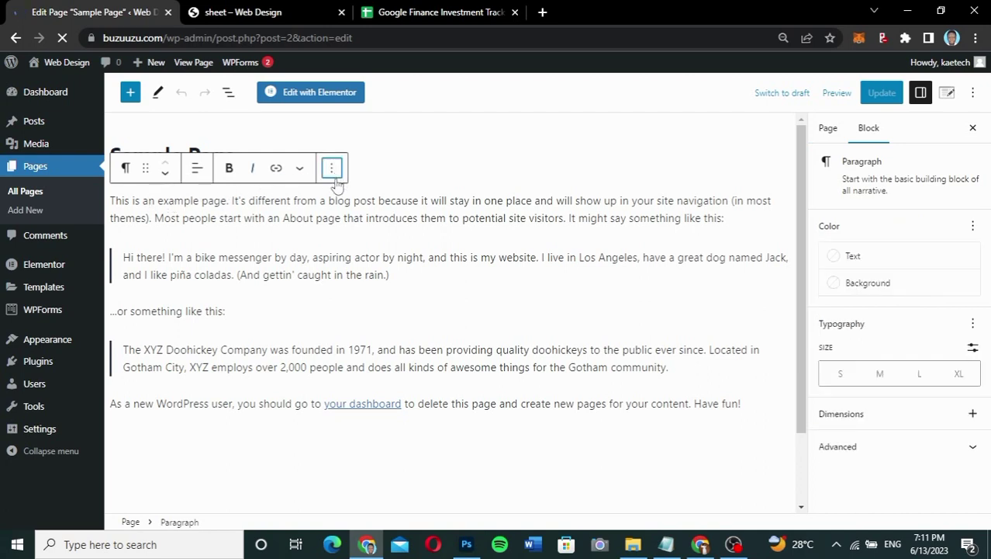
key(Return)
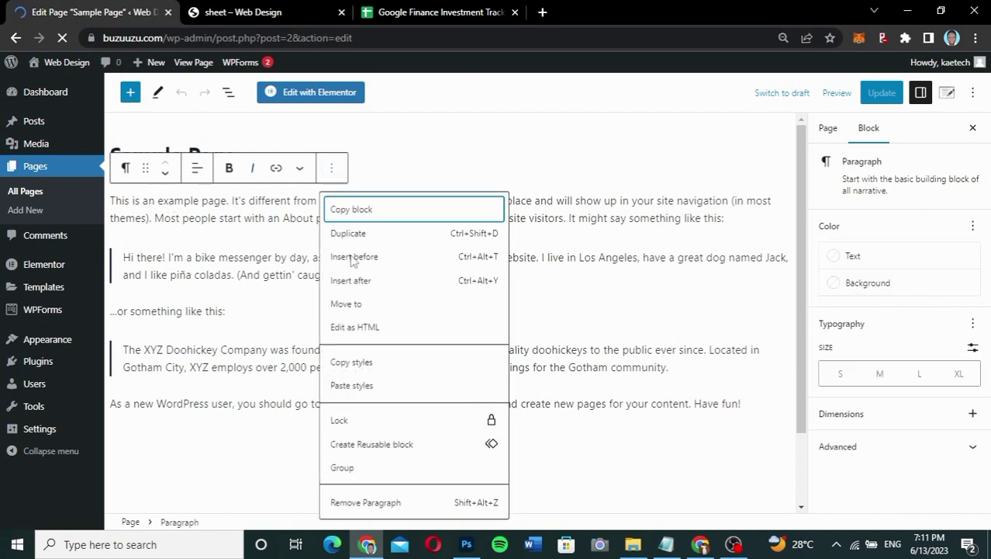
key(Up)
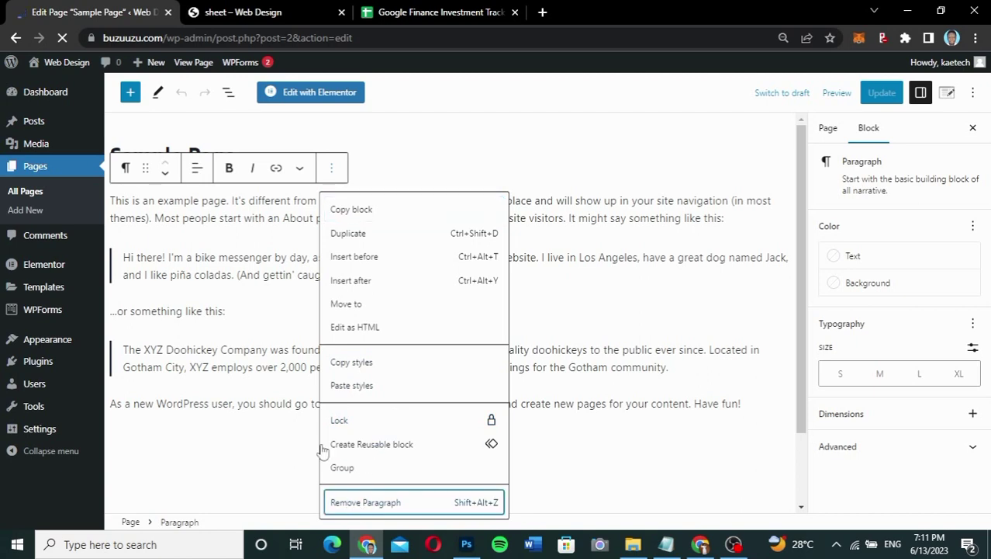
key(Return)
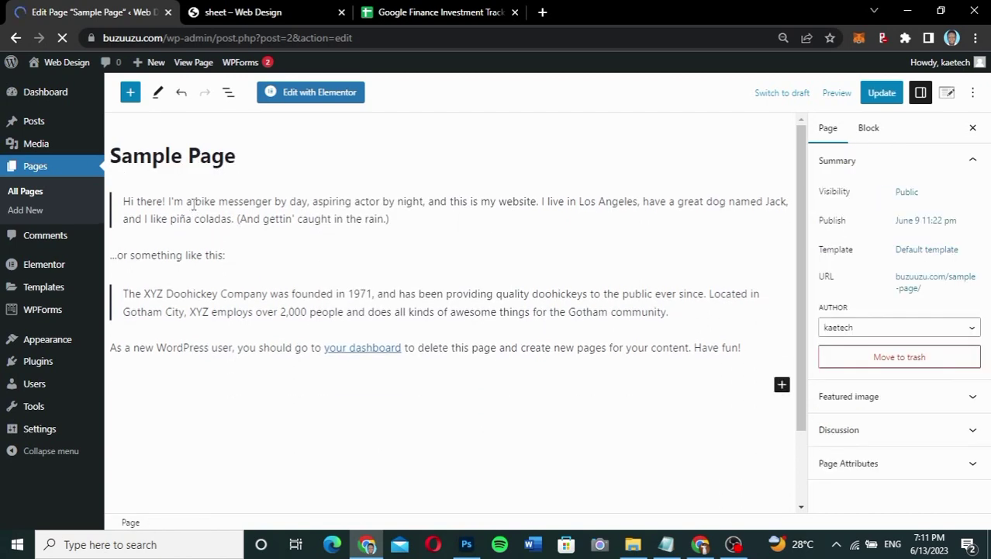
Remove the "Hi there! I'm a bike messenger" paragraph from the first quote on Sample Page
key(Tab)
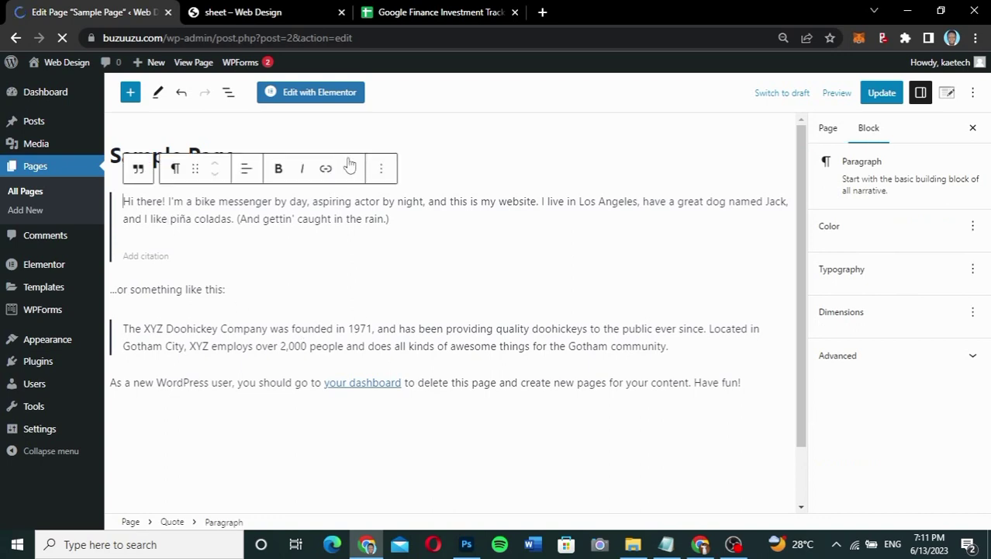
click(381, 168)
key(Up)
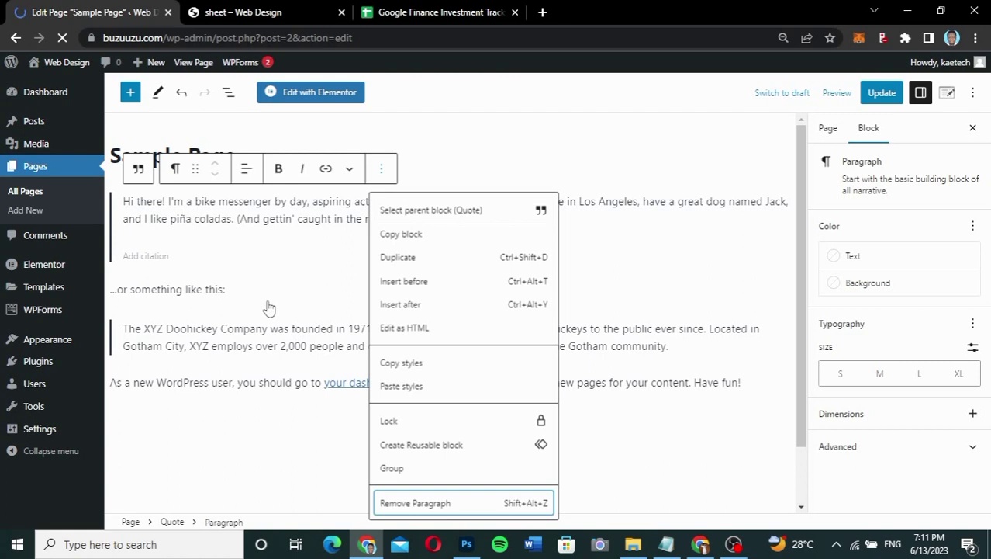
key(Return)
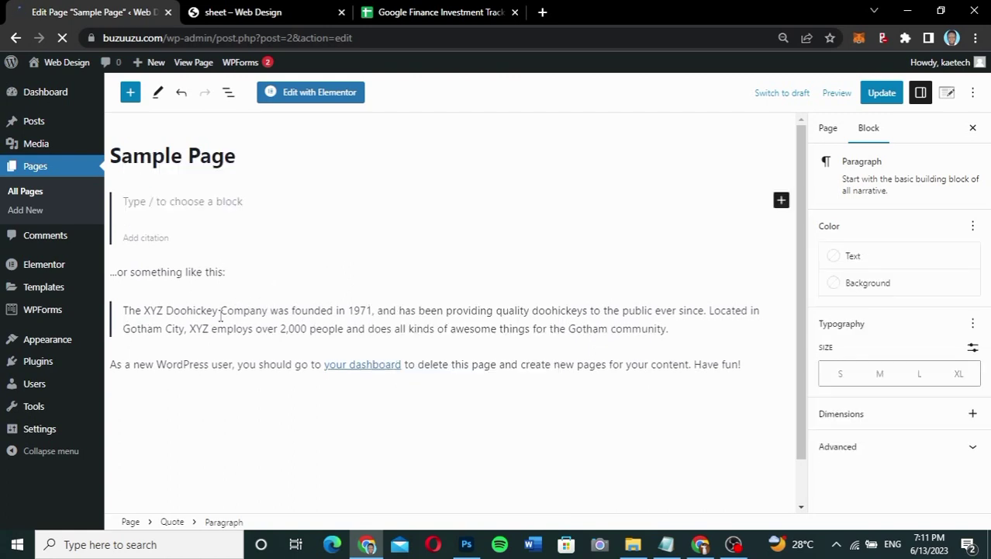
Remove the "The XYZ Doohickey Company" paragraph from the second quote
click(220, 316)
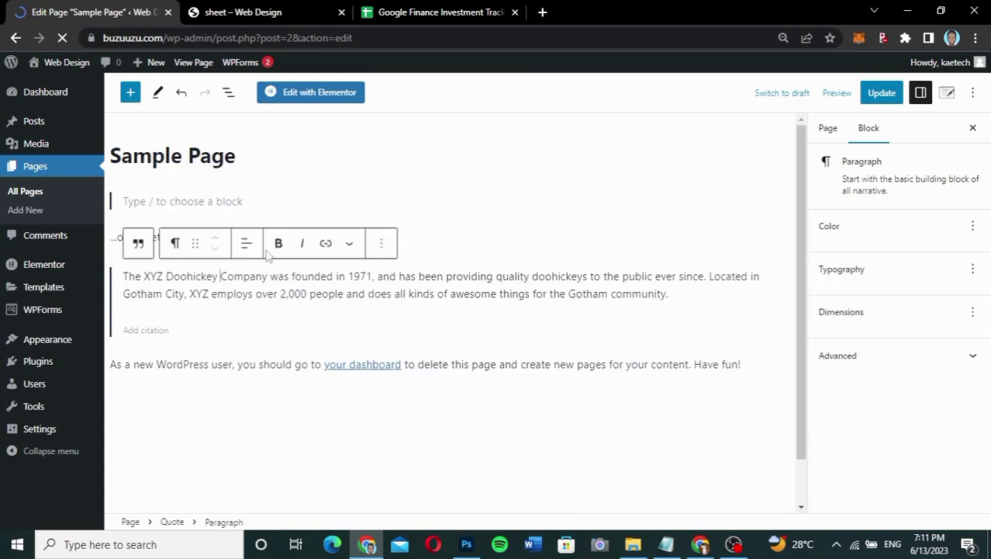
click(387, 249)
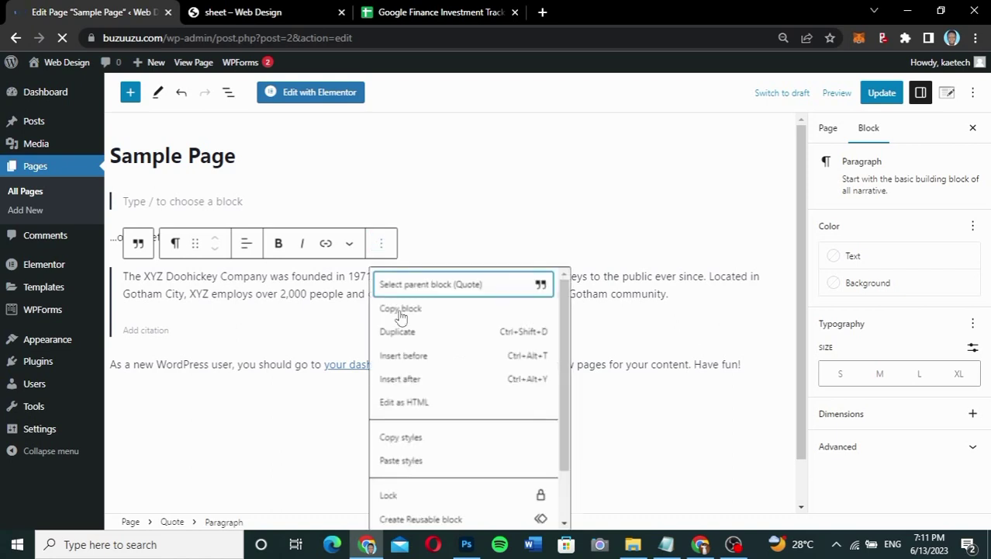
scroll(461, 519, down, 1)
scroll(461, 520, down, 1)
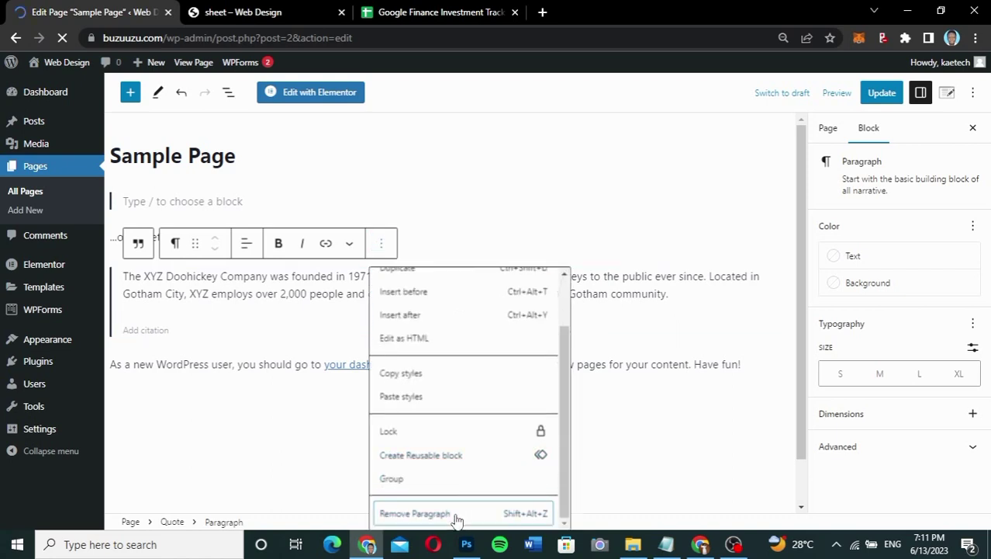
click(458, 513)
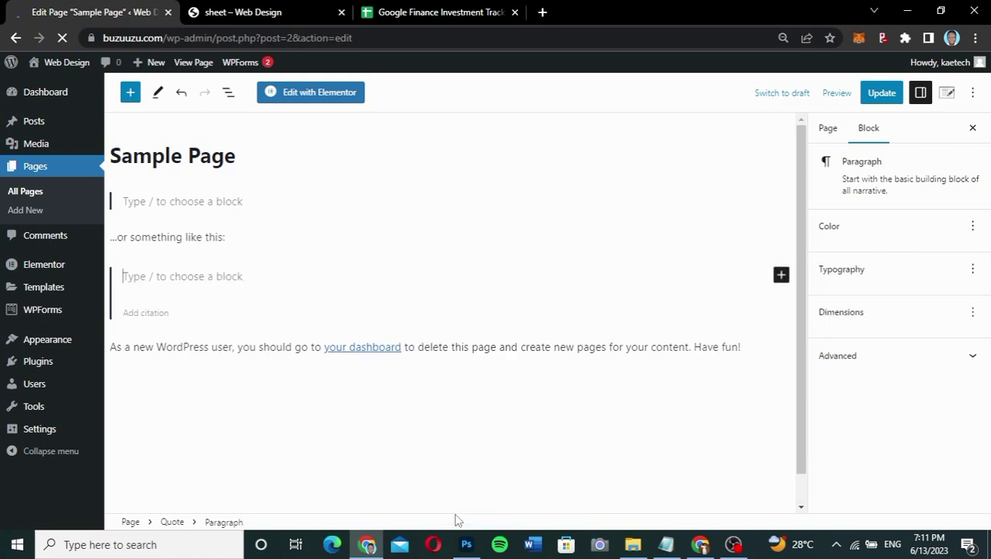
Remove the closing "As a new WordPress user" paragraph below the second quote
click(294, 347)
click(332, 280)
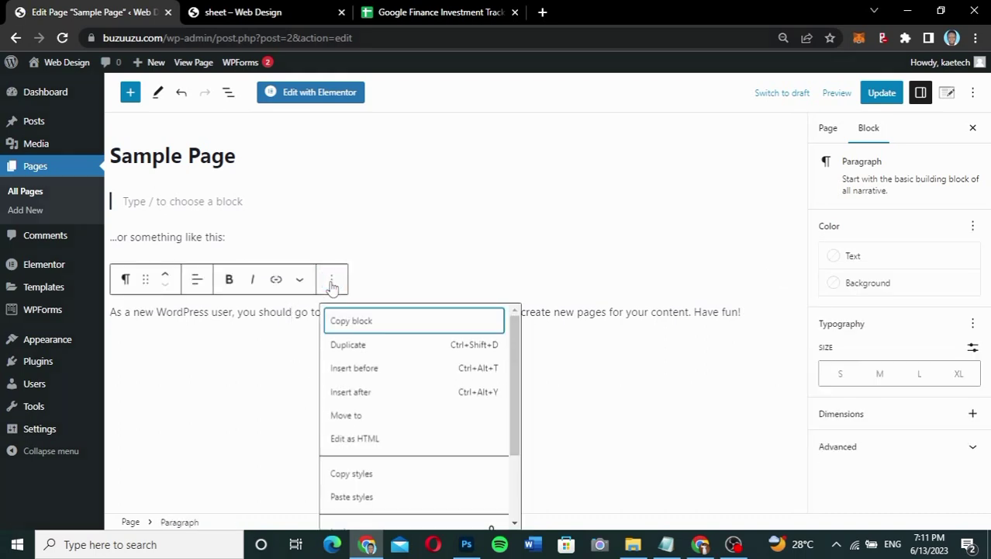
scroll(412, 477, down, 3)
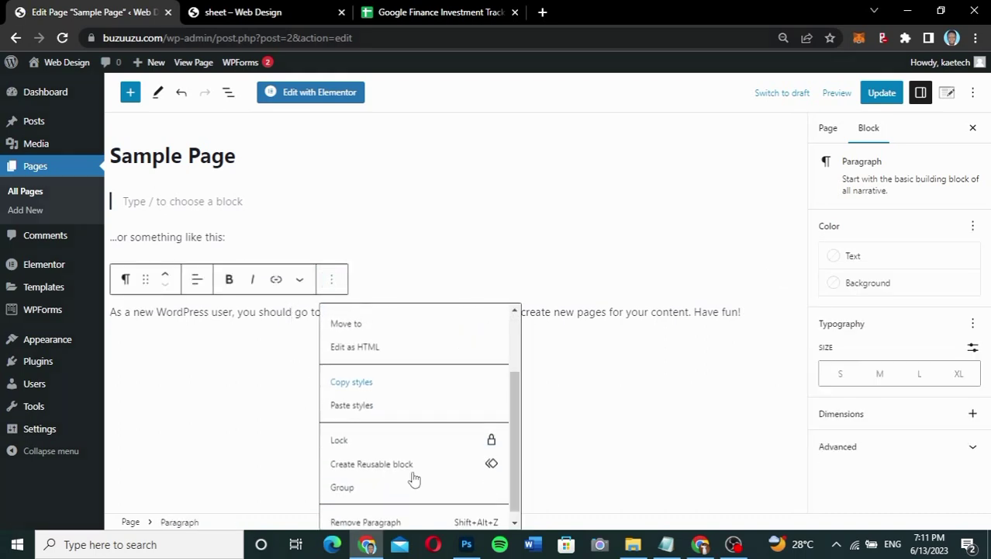
click(380, 521)
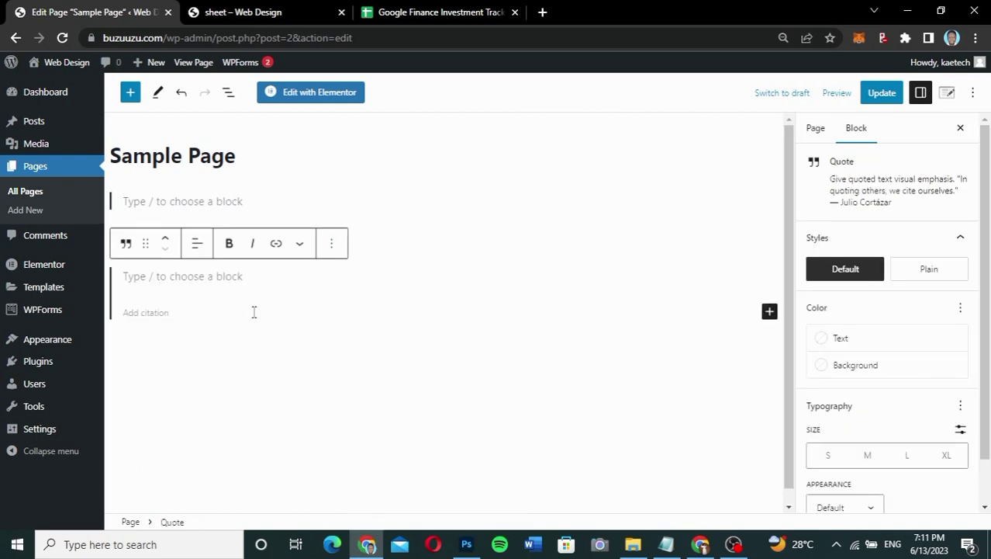
key(ctrl+z)
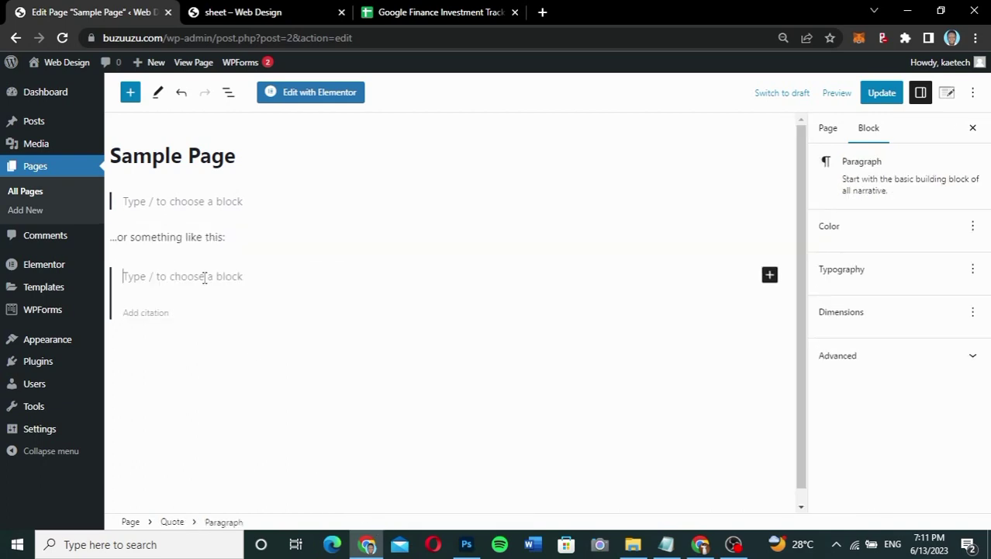
Remove the "...or something like this:" paragraph and the first empty Quote block above it
click(188, 236)
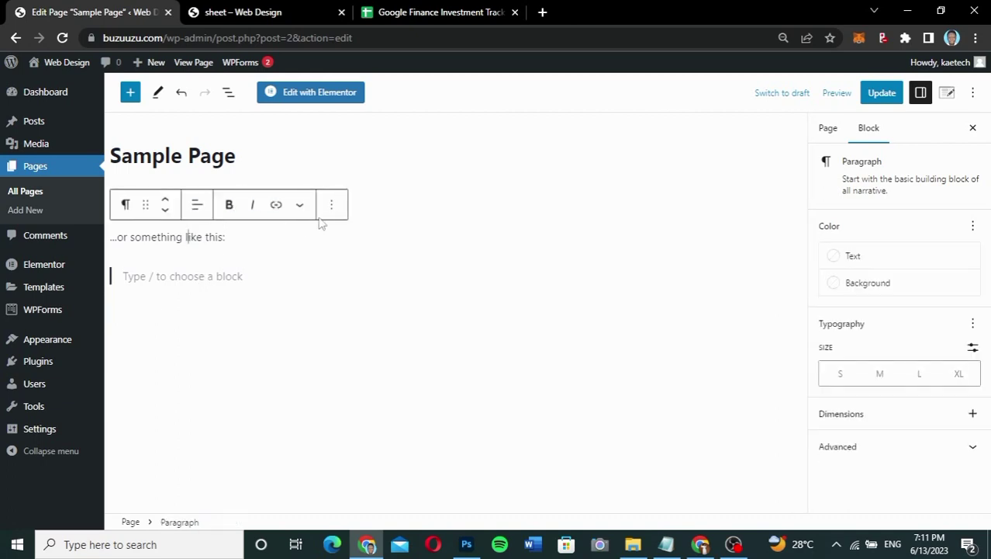
click(342, 210)
scroll(385, 420, down, 1)
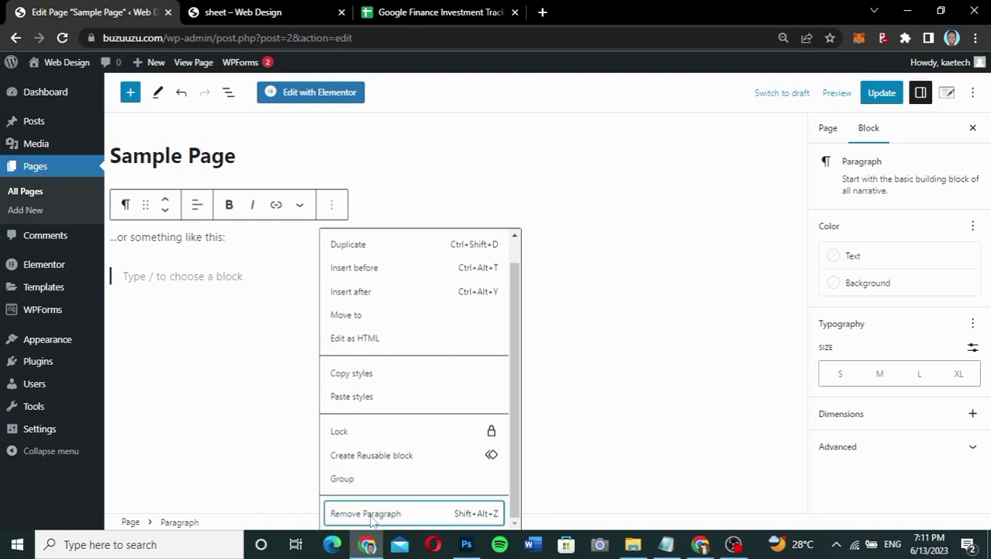
click(372, 516)
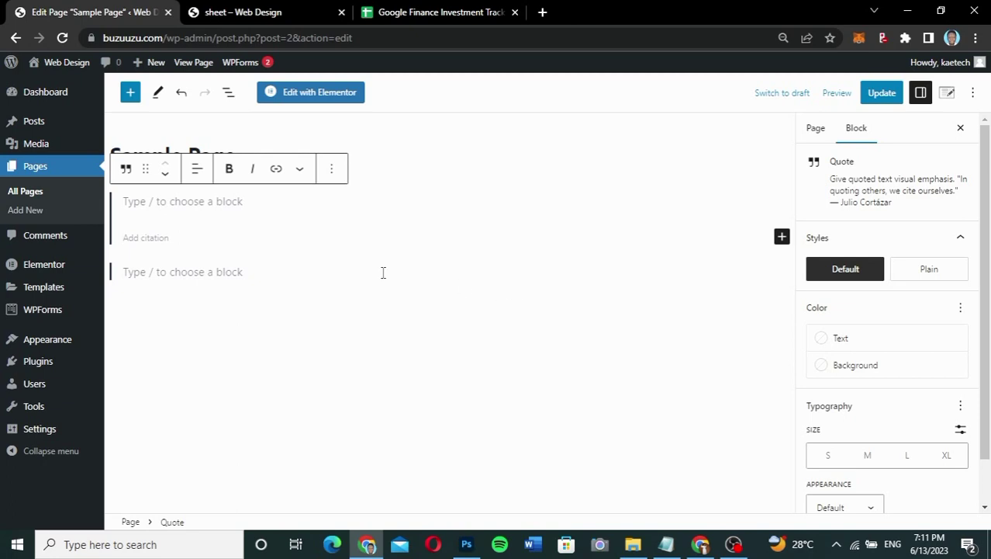
key(shift+alt+o)
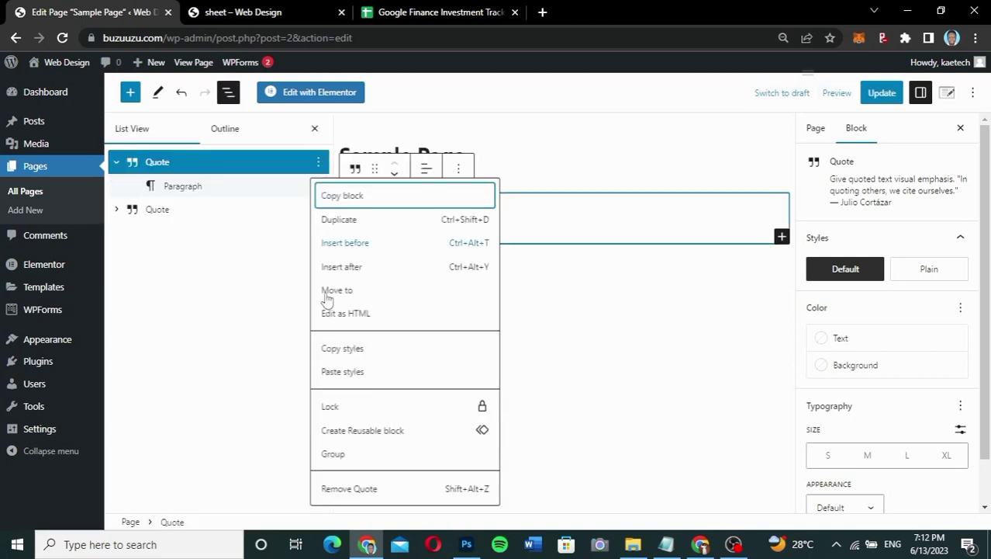
click(347, 482)
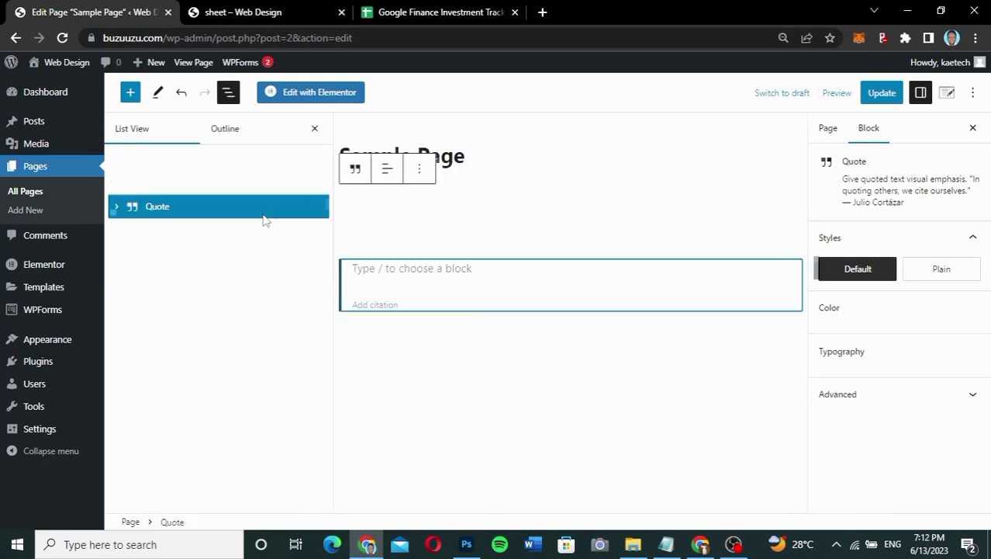
Remove the remaining Quote block from Sample Page and hide the list of blocks
click(318, 162)
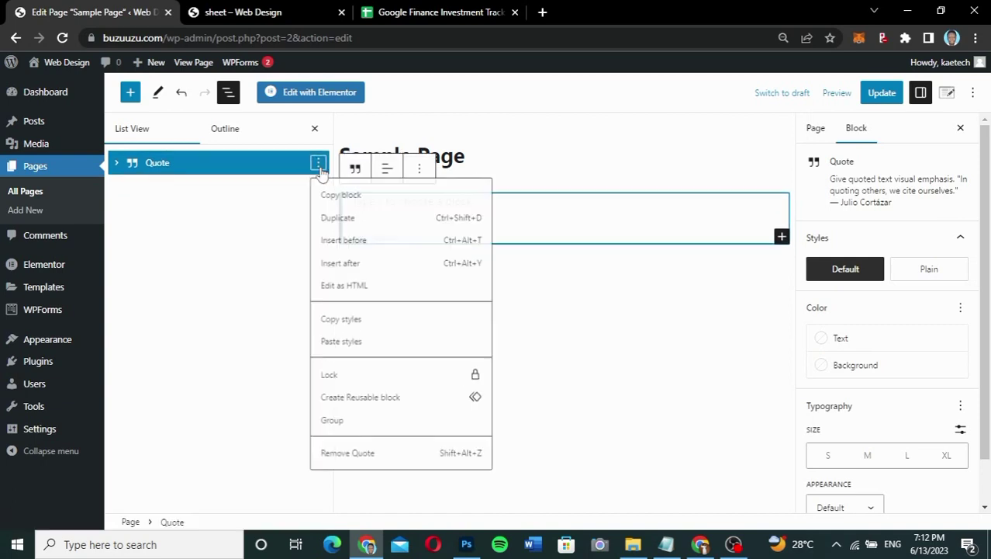
click(347, 466)
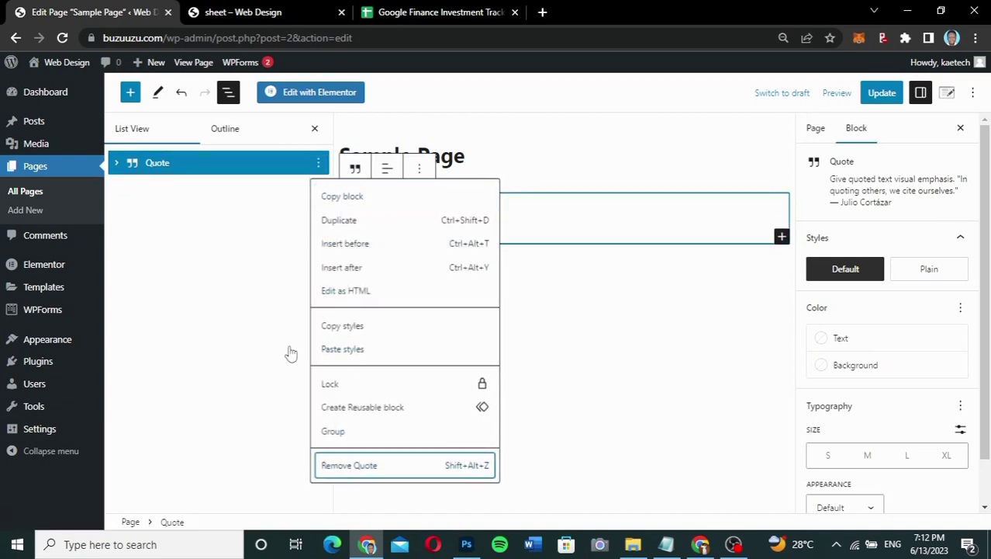
click(318, 162)
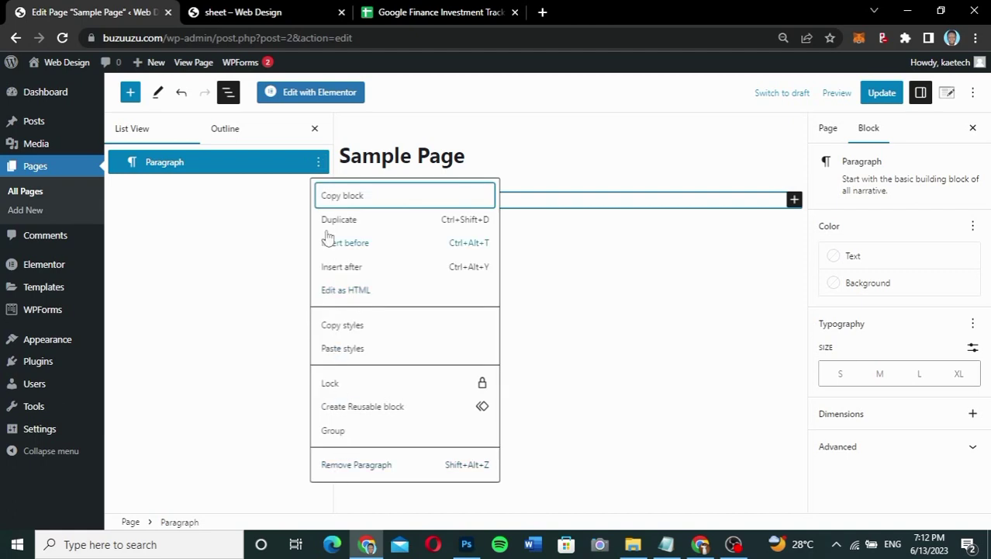
click(315, 128)
click(315, 128)
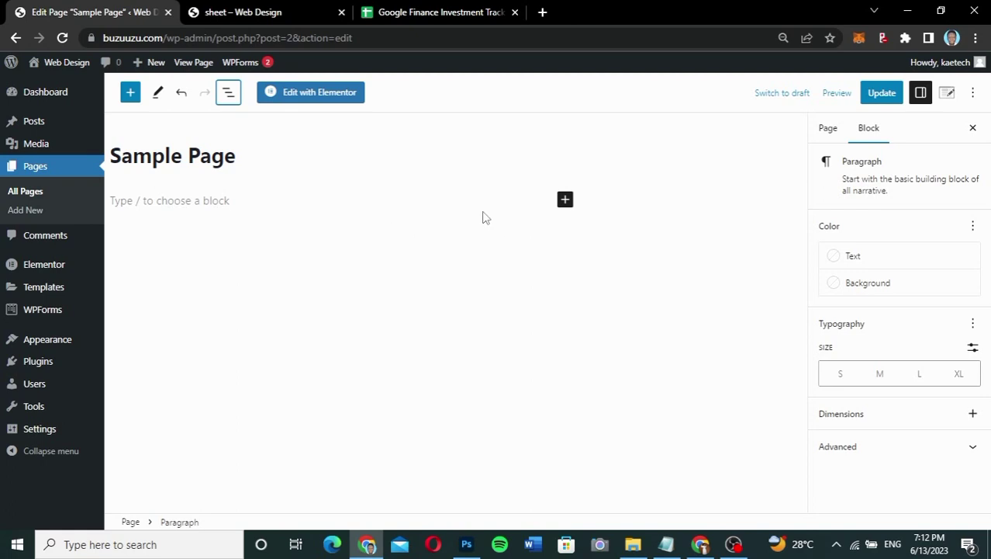
Insert a Custom HTML block on Sample Page containing the published Google spreadsheet's iframe embed code
click(566, 200)
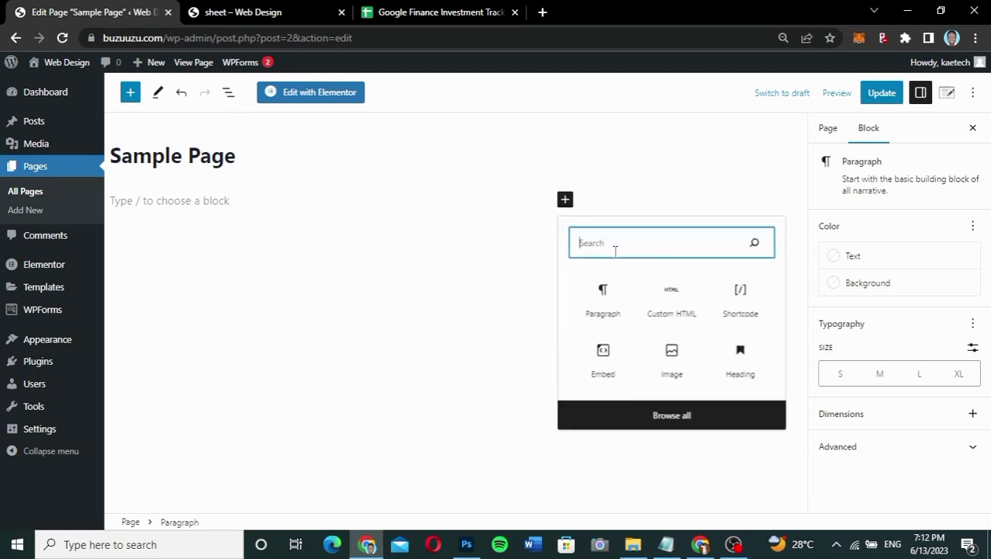
click(673, 304)
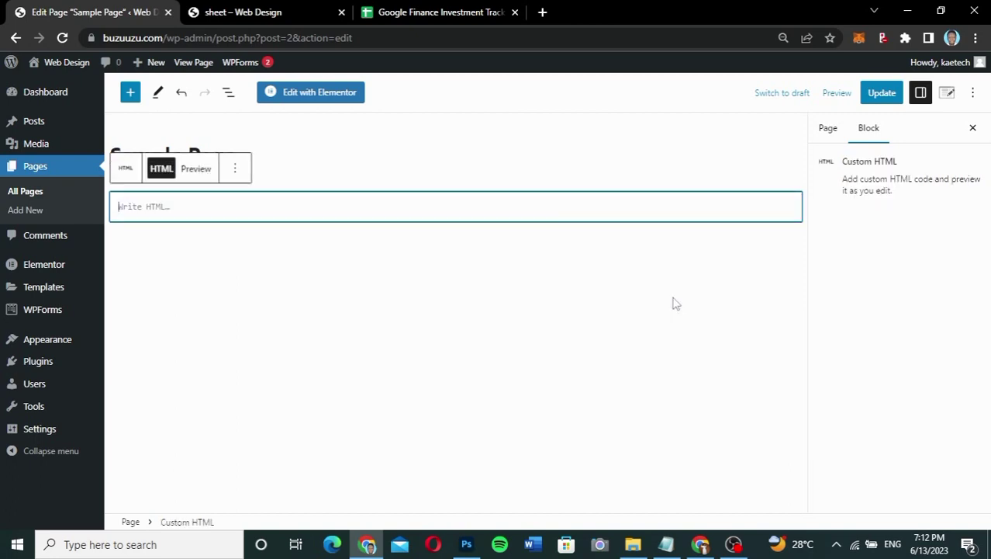
text(<iframe src="https://docs.google.com/spreadsheets/d/e/2PACX-1vSkyd9weuKiHJAC2tU0Whgov30q8kHP7Ey8wIJmVqm7VPZIy3B8ITC2xA1ApAj2sZ-Kmr9pi7OZvOfC/pubhtml?widget=true&amp;headers=false"></iframe>)
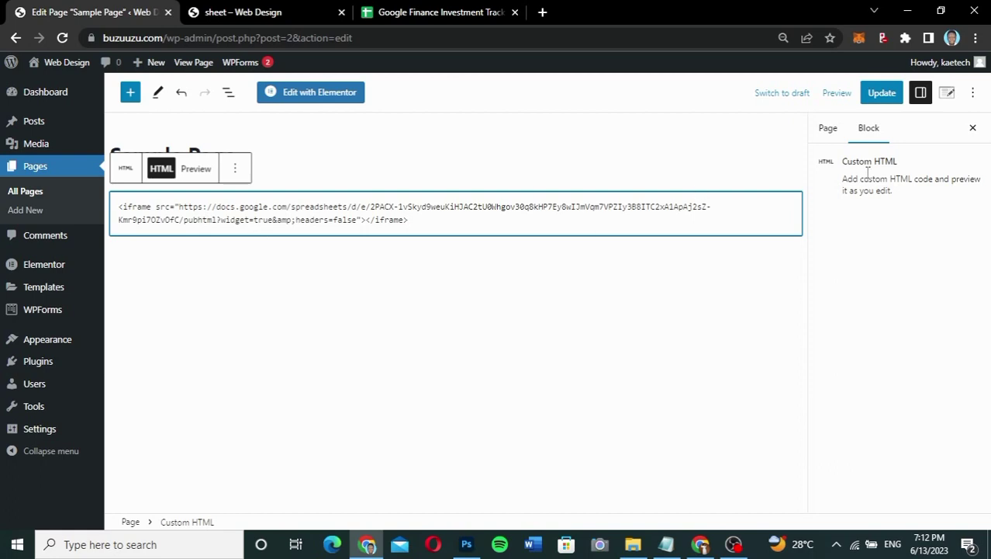
Update Sample Page and open the live page in a separate browser tab
click(881, 93)
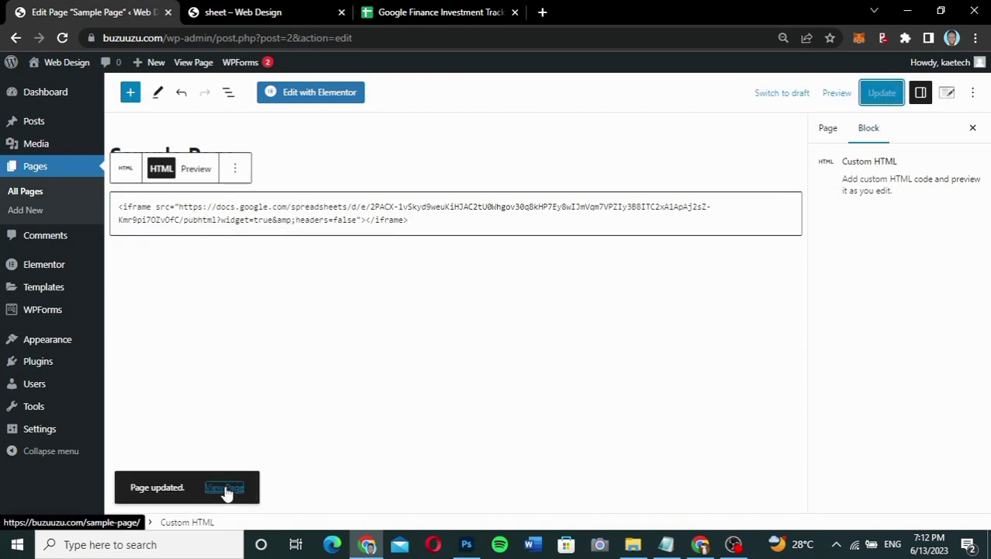
right_click(226, 493)
click(318, 357)
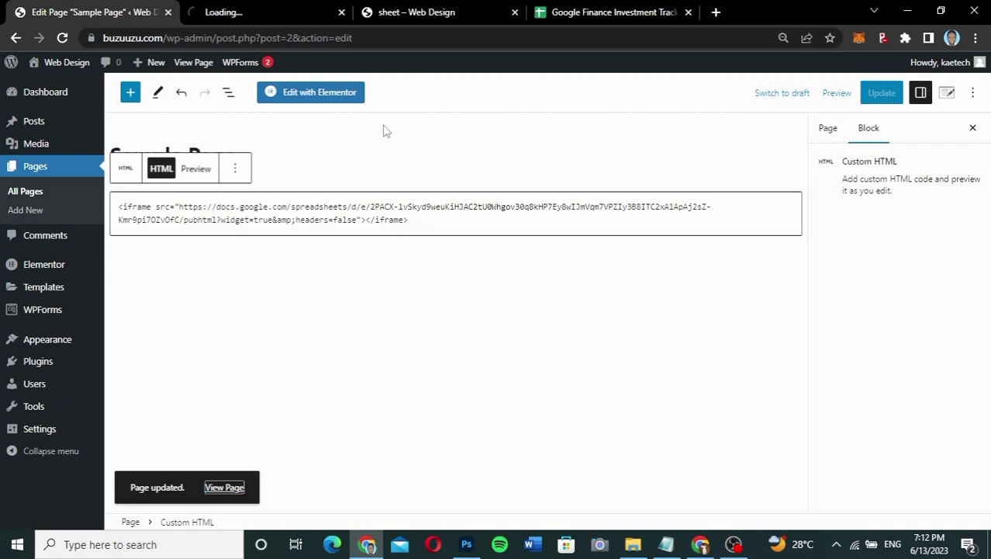
click(262, 14)
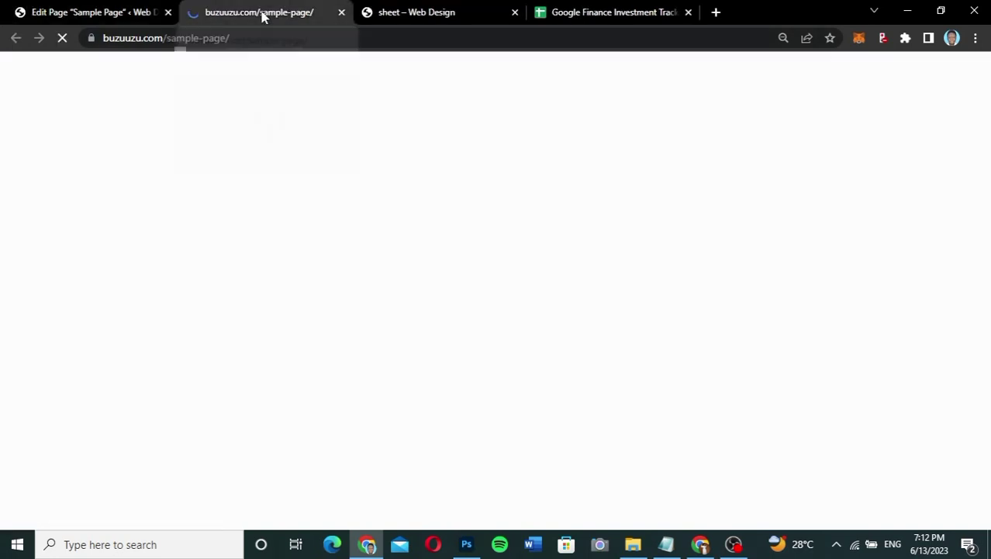
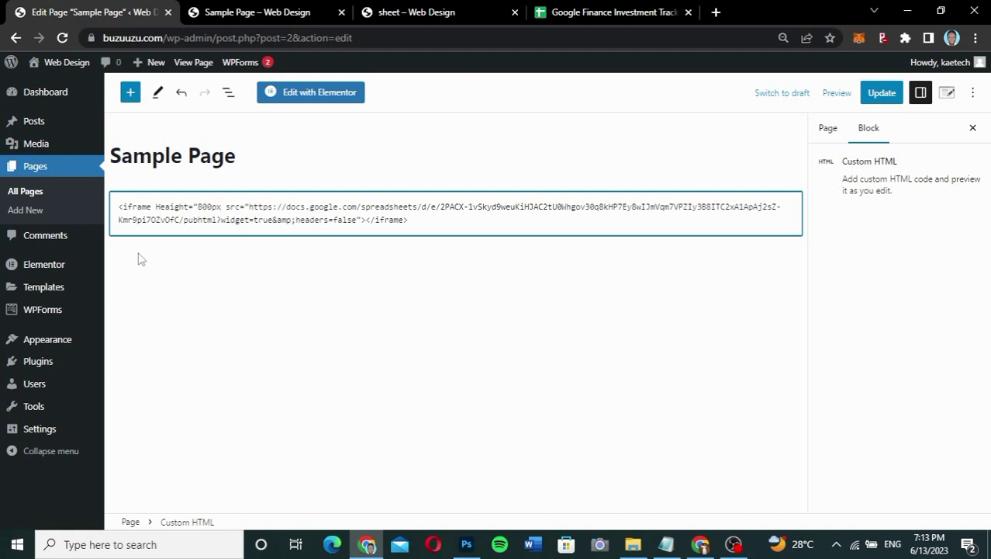
Complete the iframe's 800px height value with its closing quotation mark and update Sample Page, reloading the live page
text(")
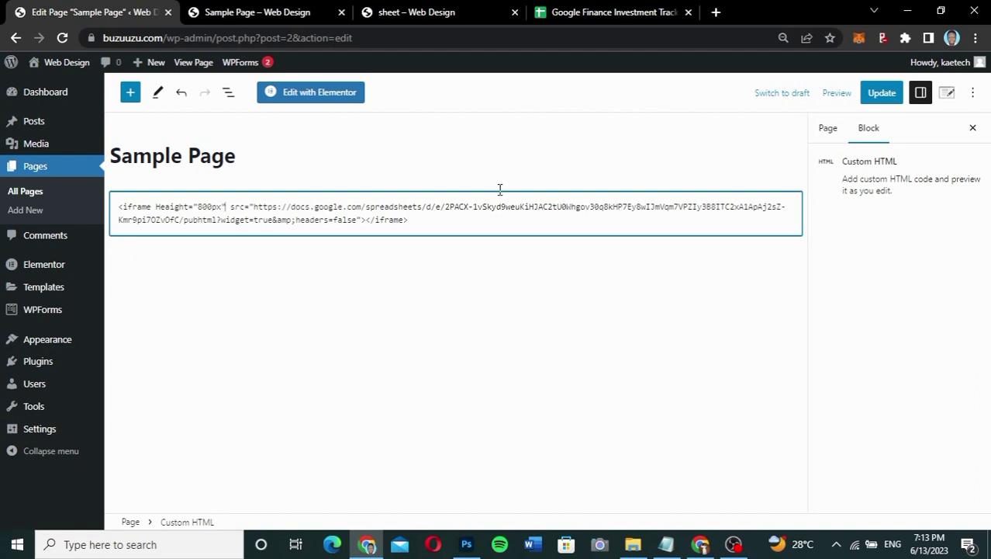
click(875, 94)
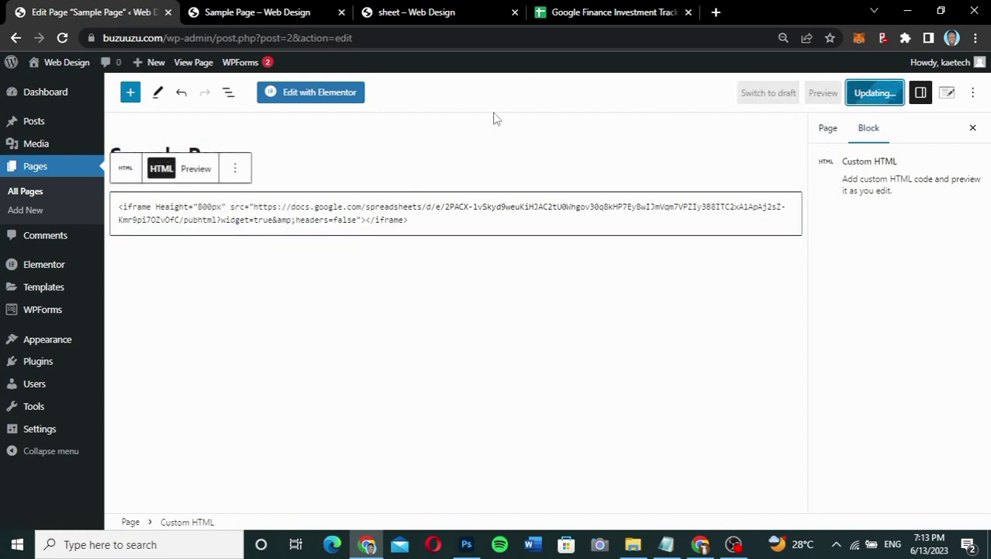
click(275, 12)
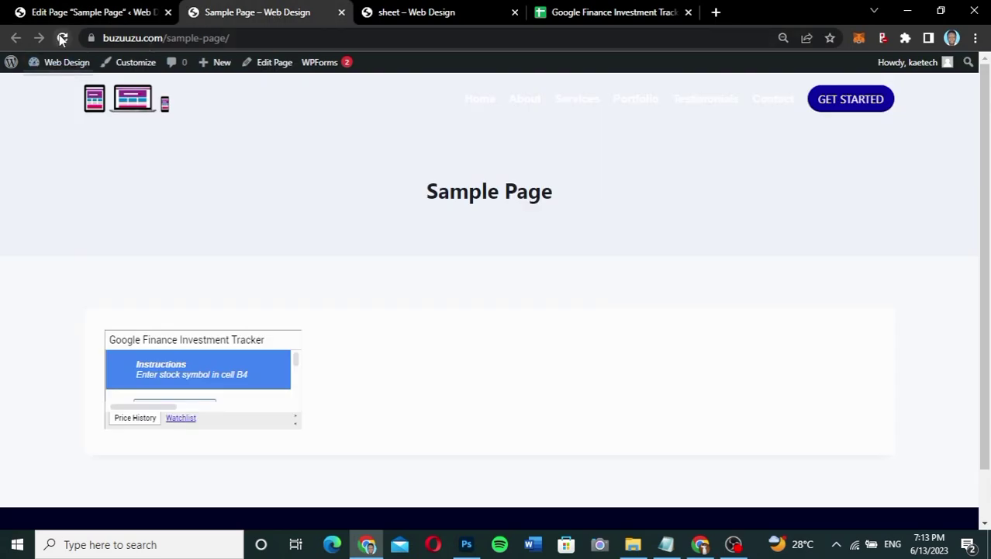
click(62, 39)
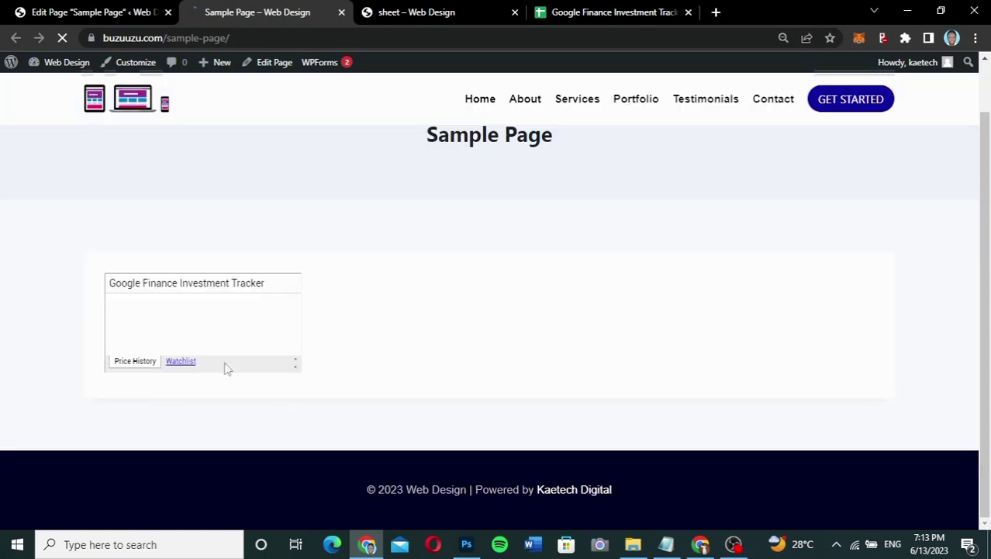
Correct the misspelled attribute name in the iframe code to Height and update Sample Page
click(99, 14)
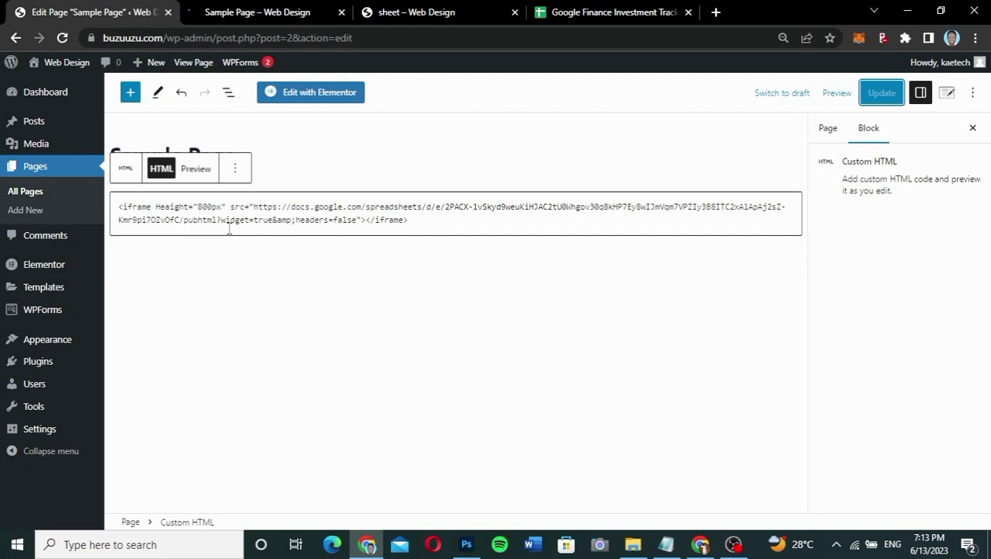
click(171, 210)
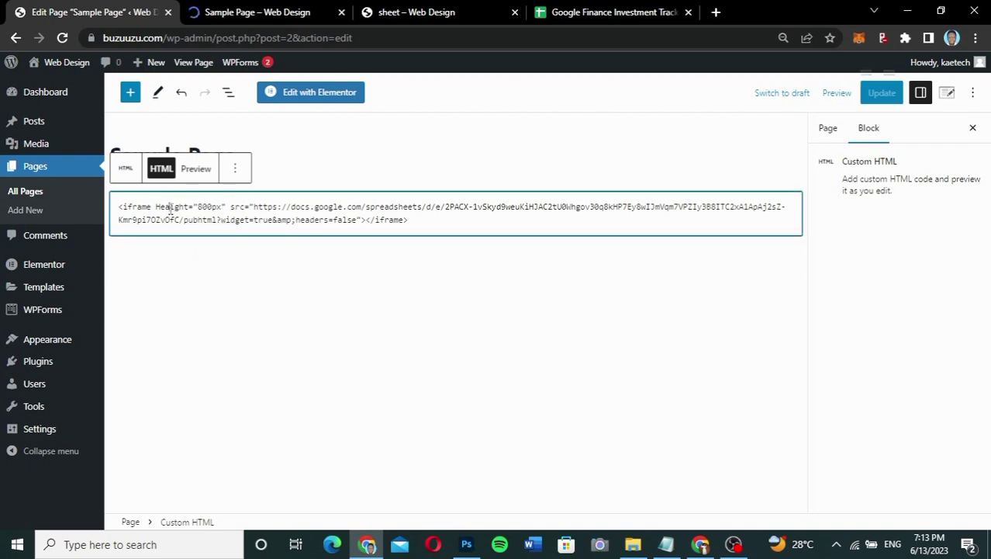
key(BackSpace)
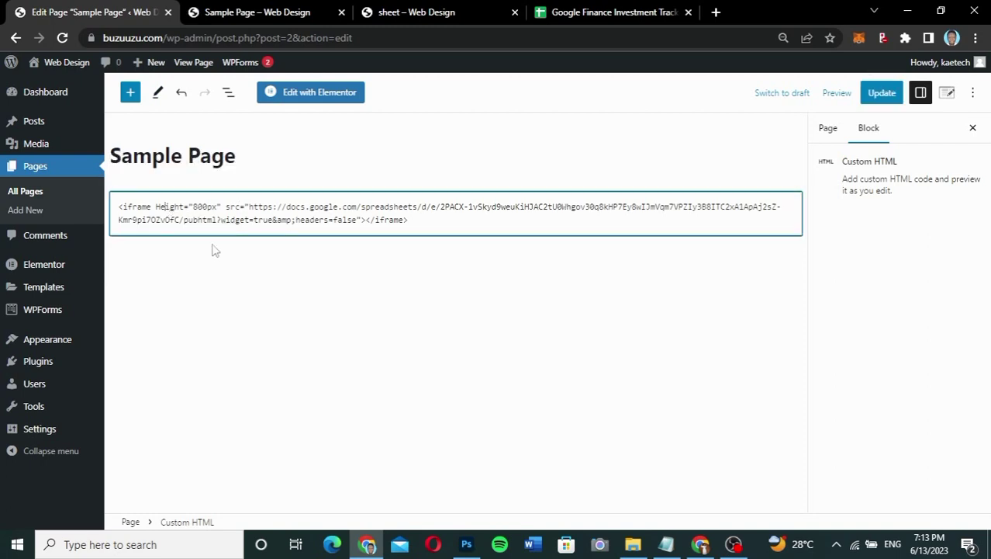
click(882, 93)
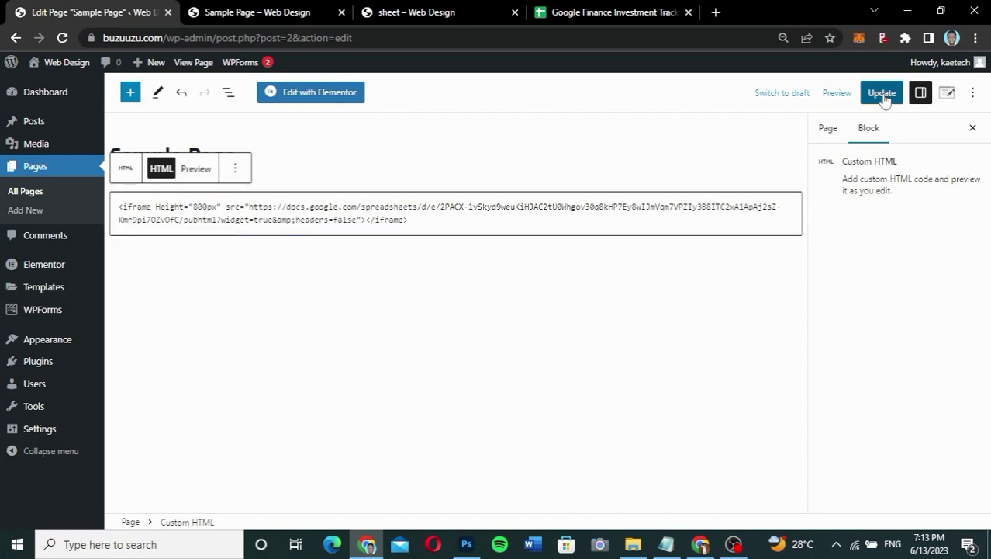
Reload the live Sample Page and examine the height and width of the embedded tracker
click(257, 17)
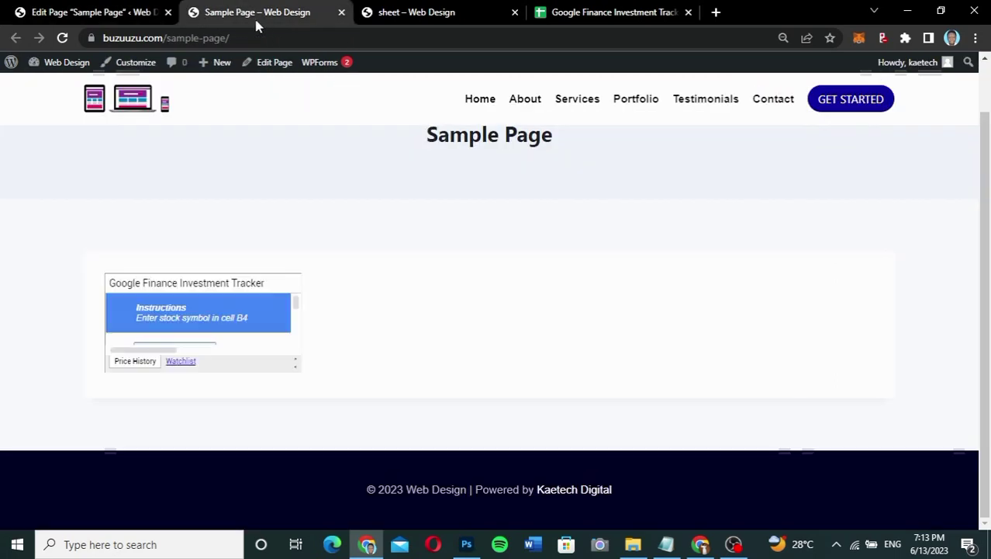
click(63, 39)
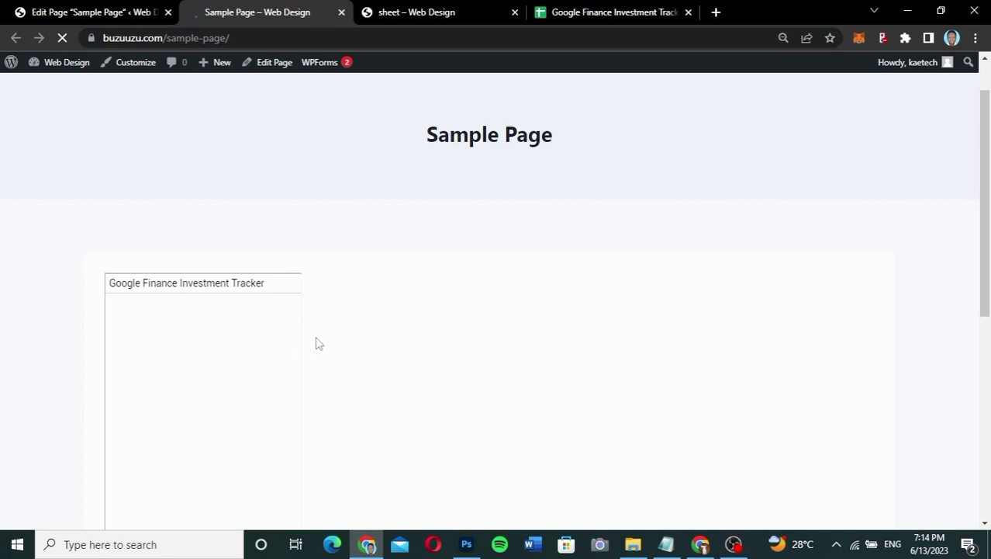
scroll(316, 344, down, 4)
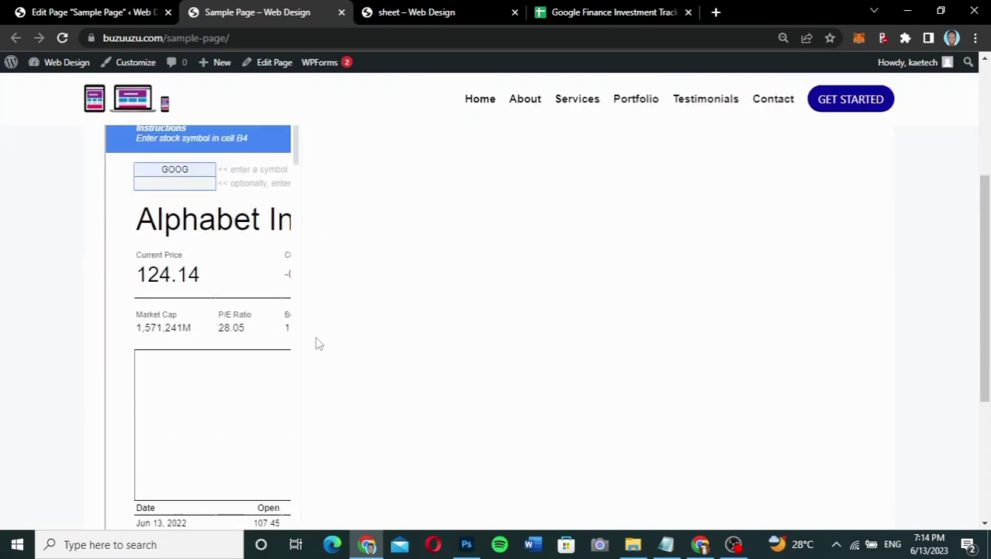
scroll(316, 344, down, 3)
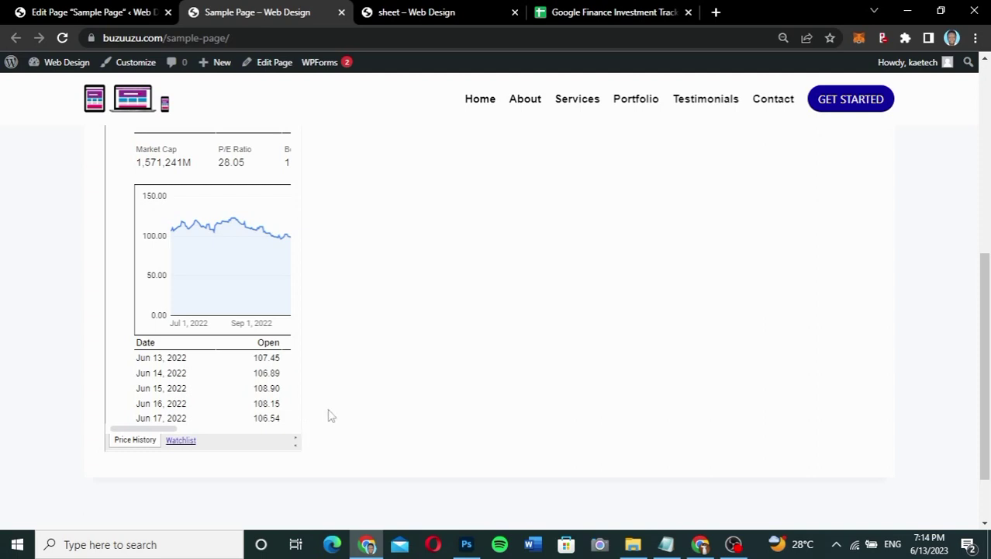
scroll(318, 329, up, 3)
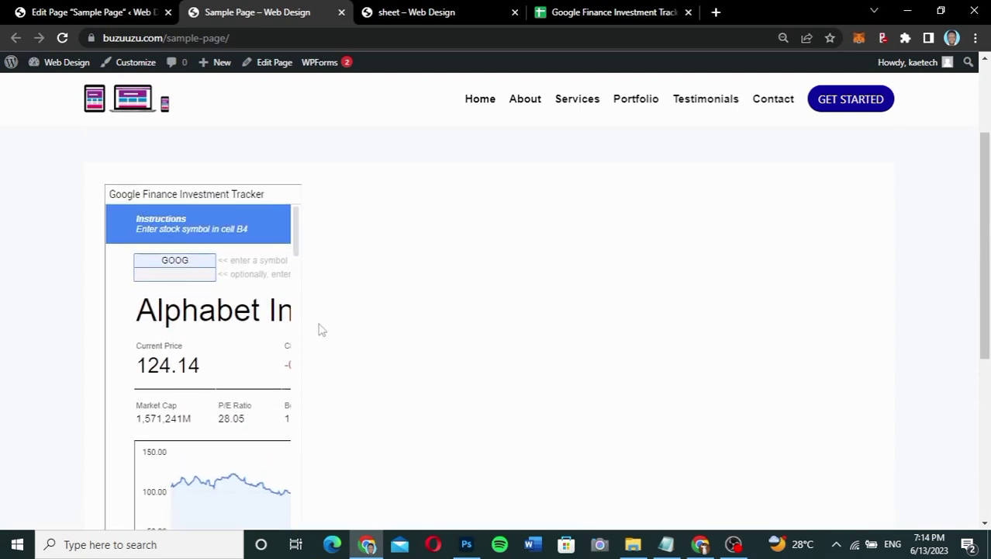
Open Sample Page in Elementor and update it with the page layout set to Elementor Full Width
click(116, 11)
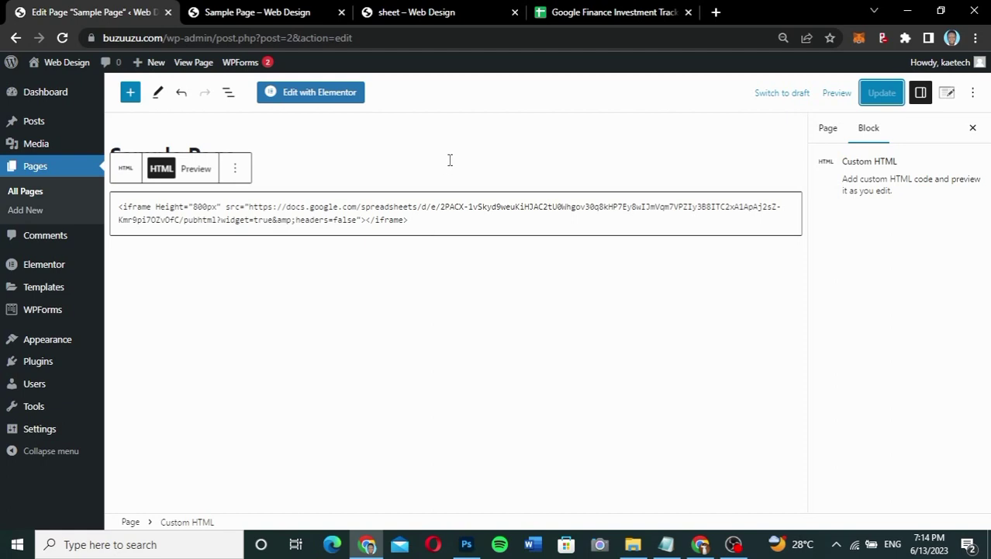
click(323, 93)
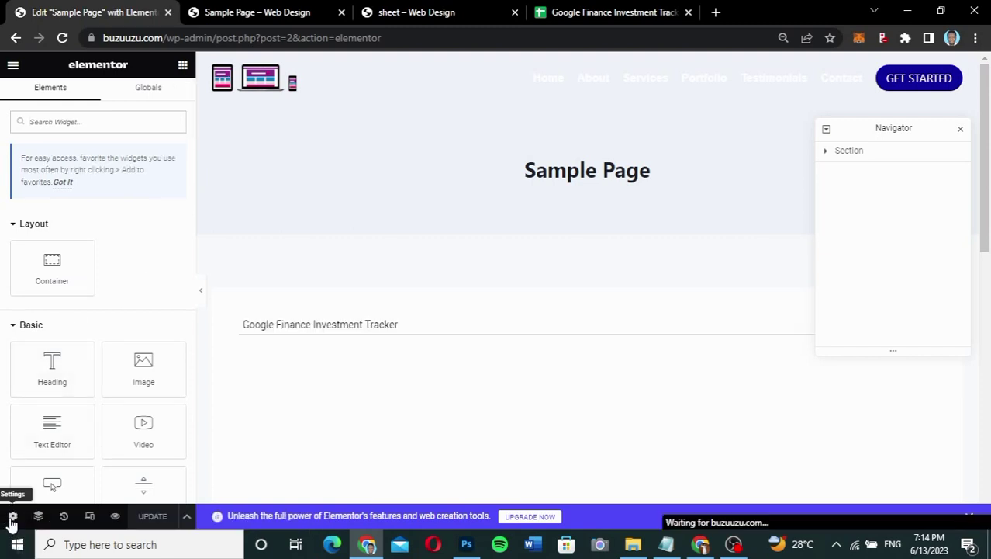
click(10, 520)
click(135, 453)
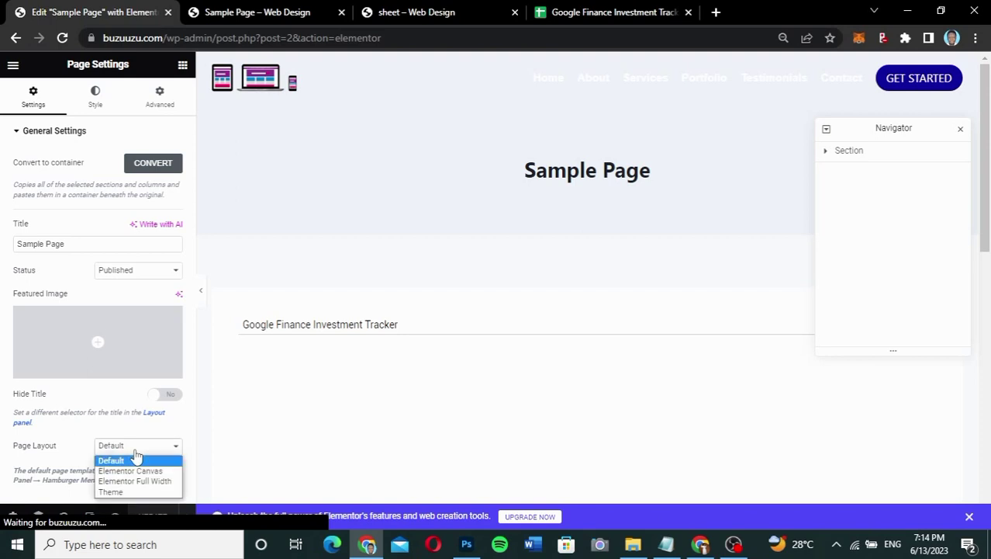
click(134, 481)
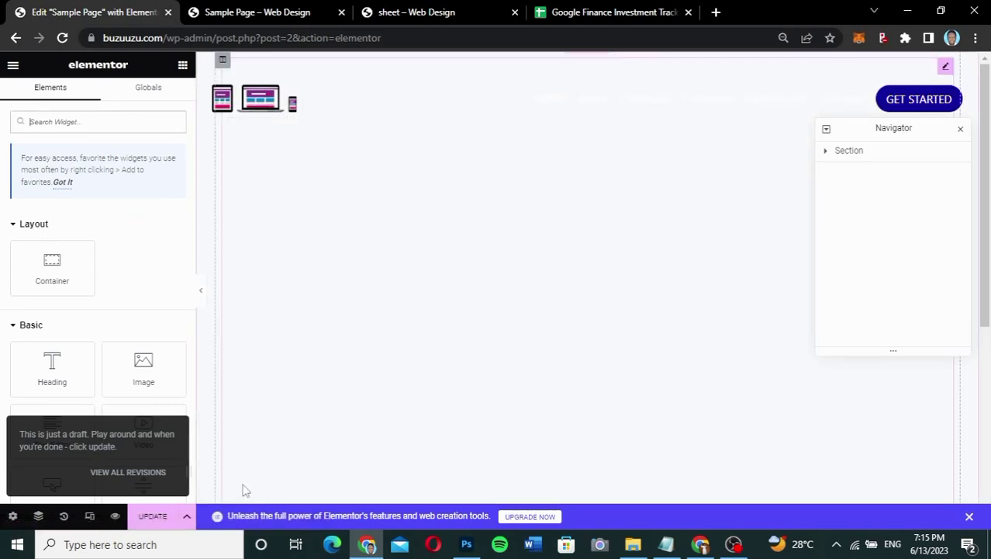
click(159, 519)
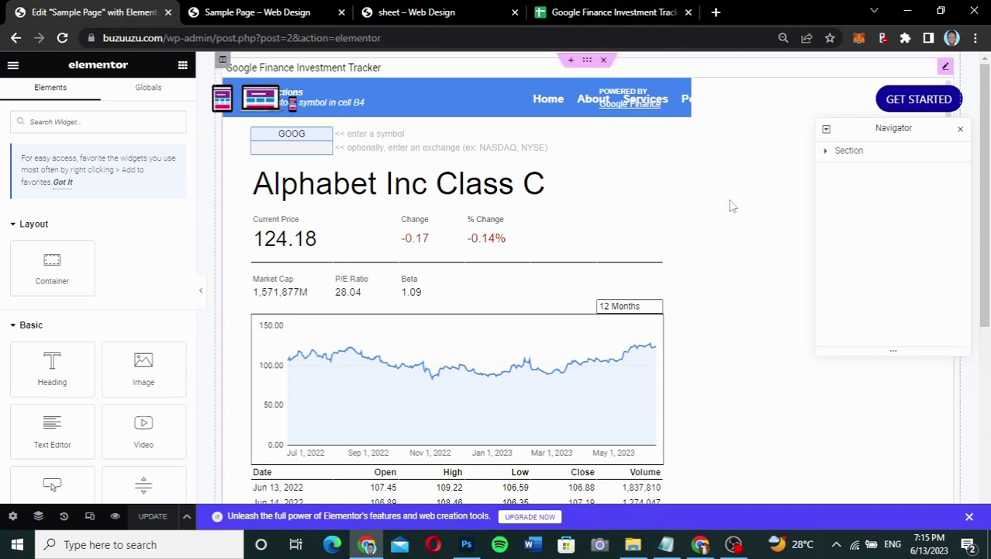
Try to add a container above the section holding the embedded Google Finance Investment Tracker
click(866, 152)
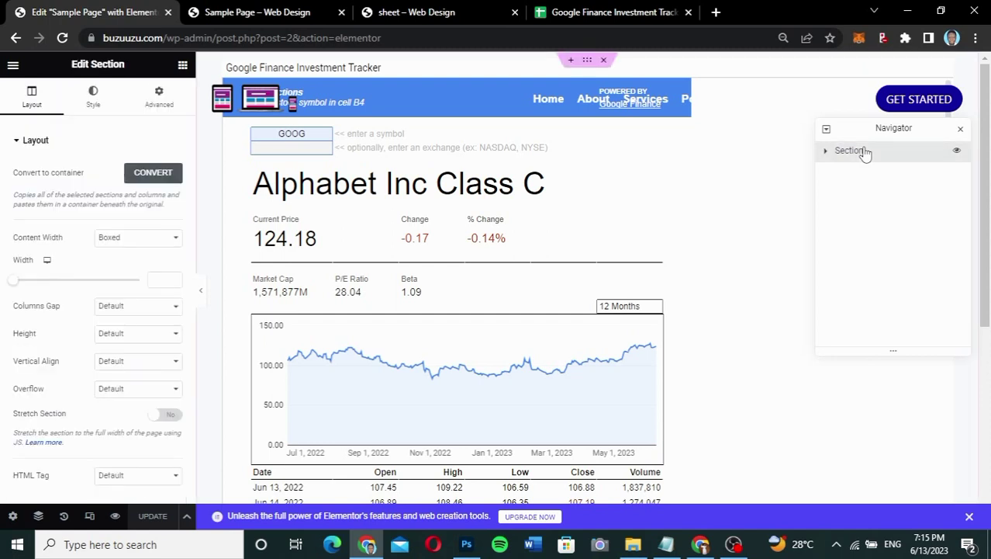
click(569, 62)
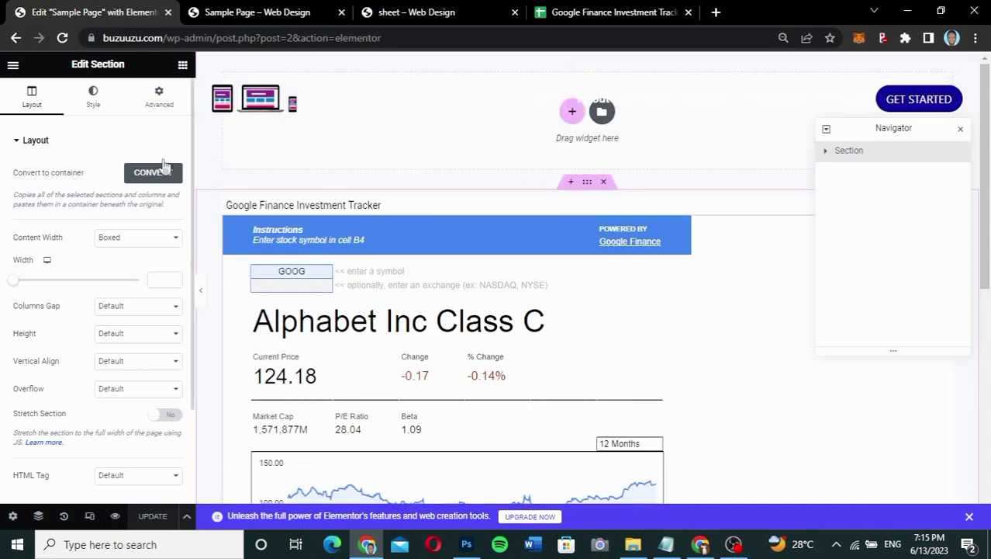
click(183, 69)
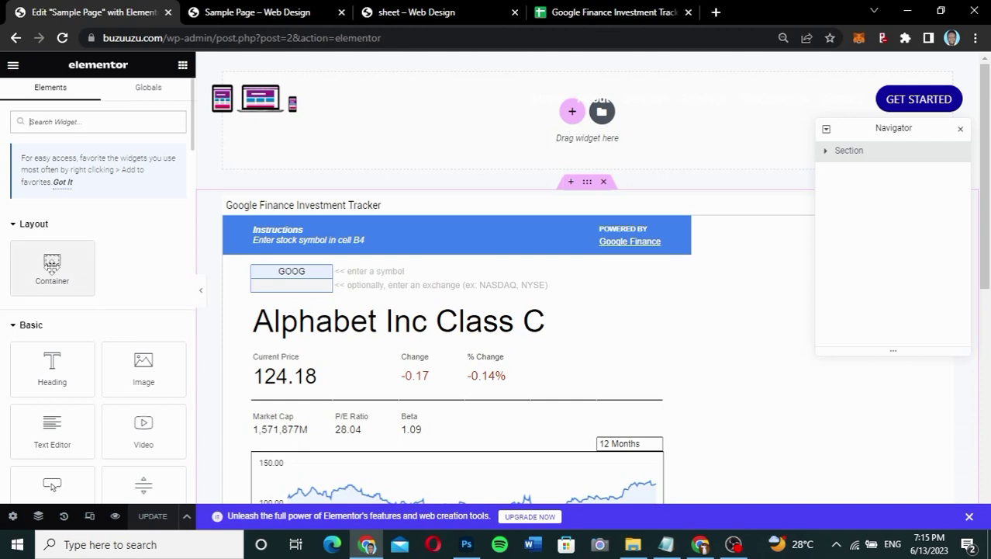
drag(52, 265, 555, 124)
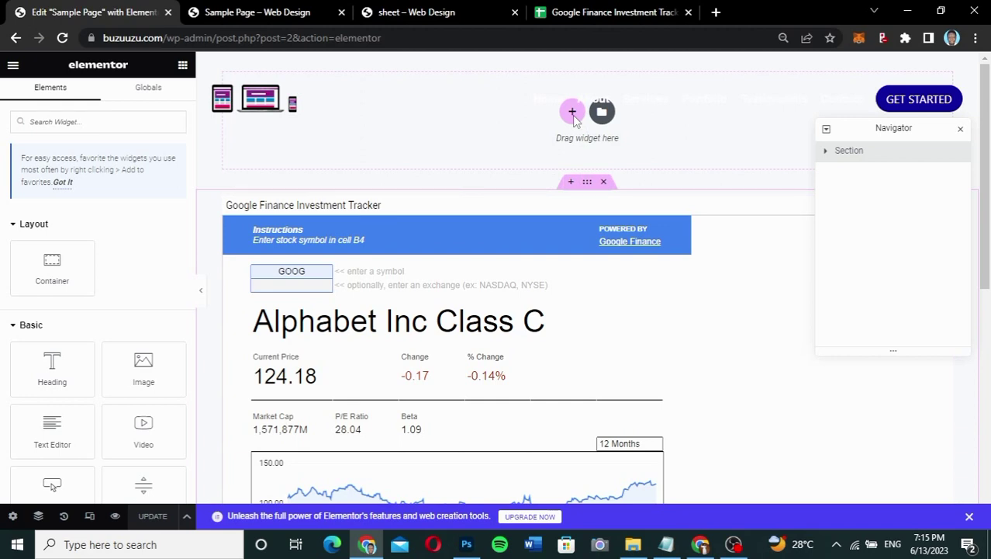
click(853, 152)
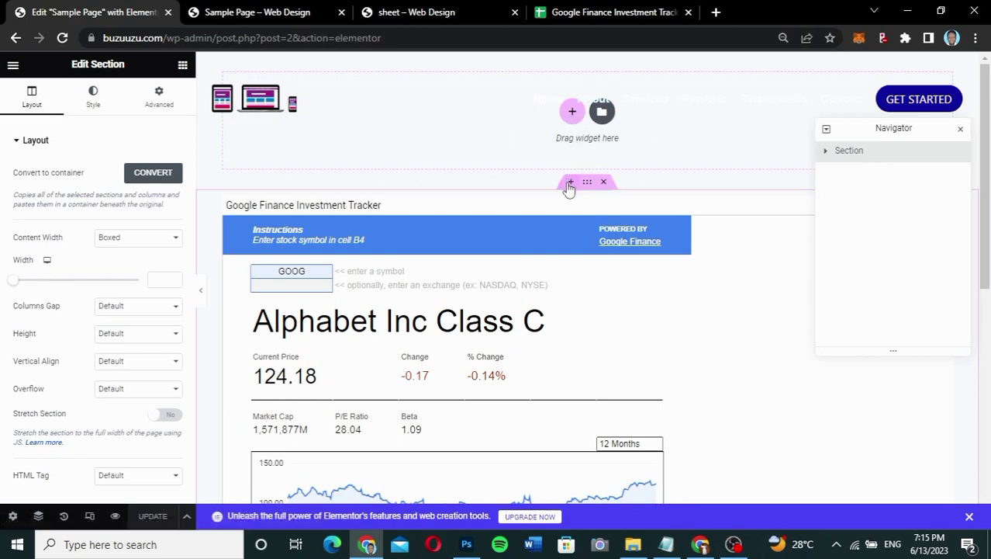
scroll(566, 182, down, 2)
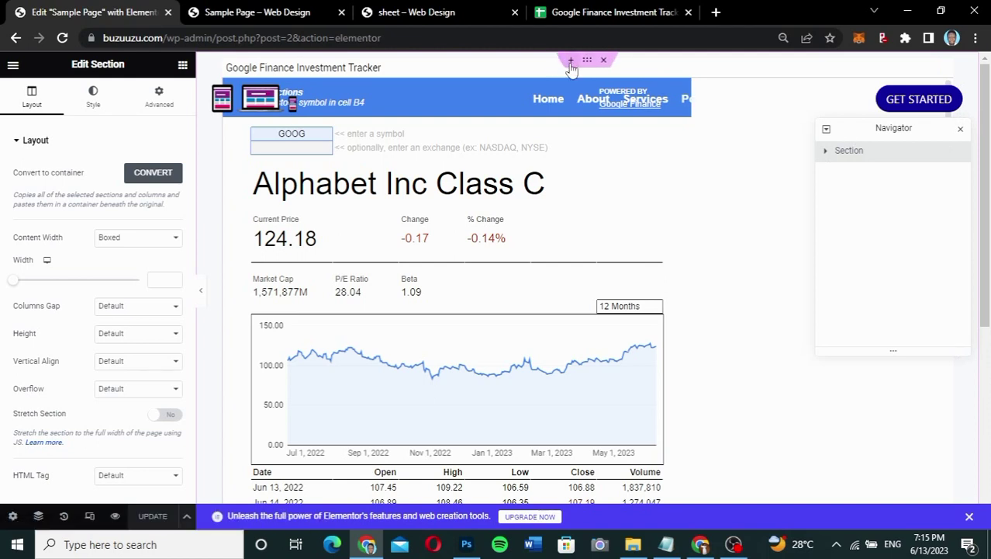
Insert a Container widget above the section holding the embedded Google Finance Investment Tracker
click(571, 62)
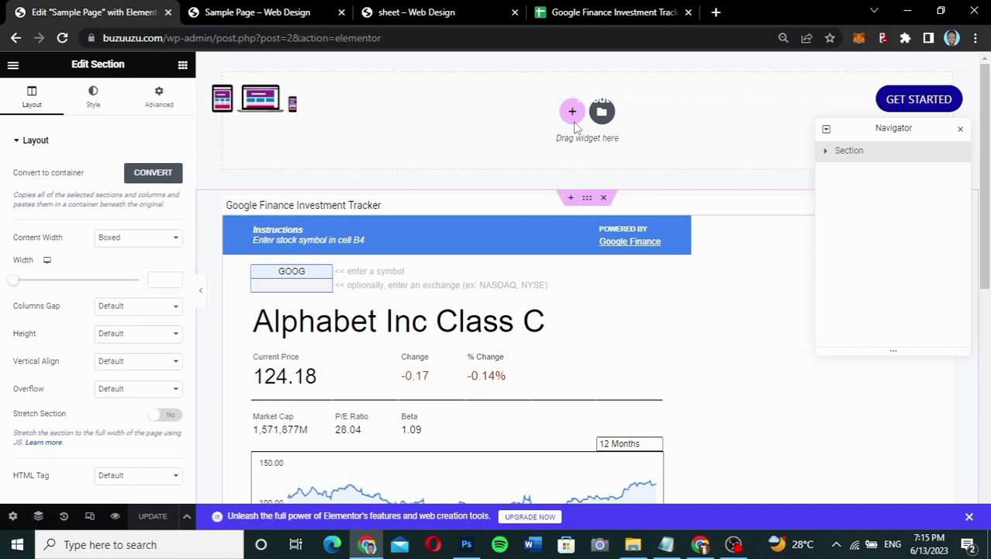
click(573, 112)
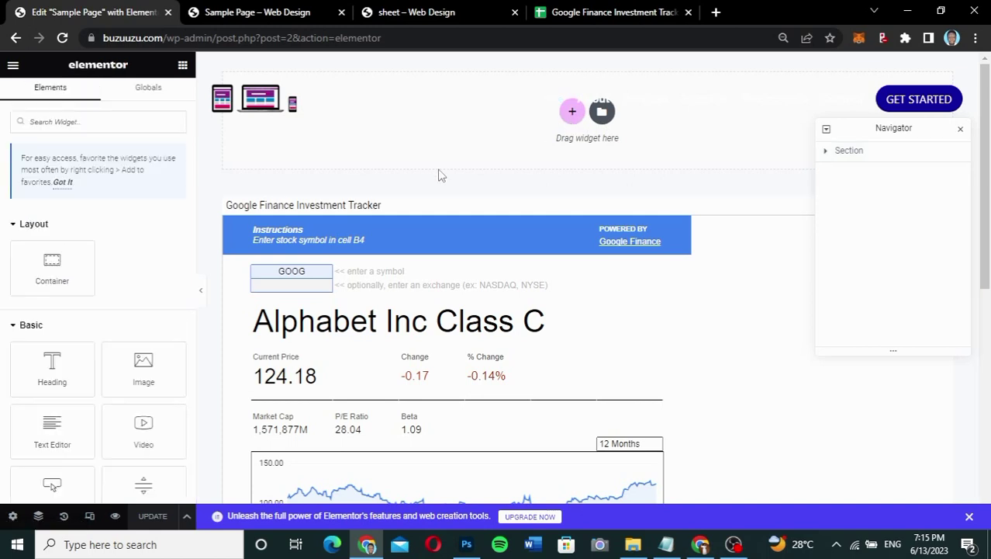
drag(65, 273, 585, 137)
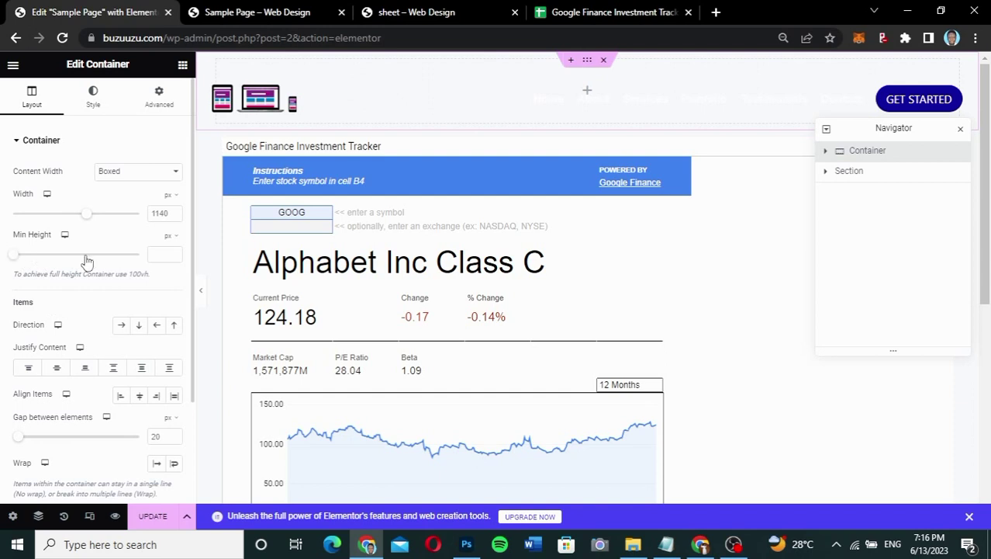
Set the new container's minimum height to 300 px
click(158, 255)
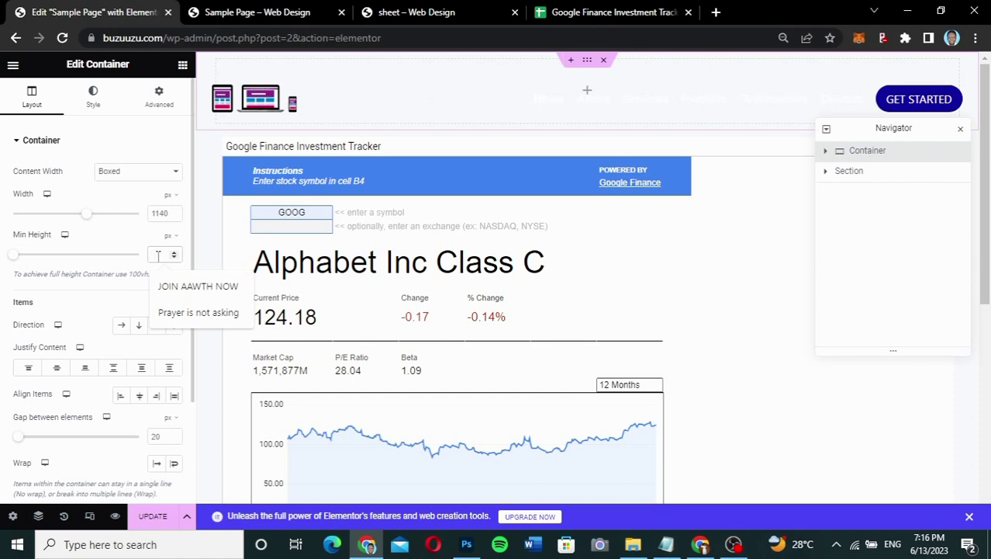
text(50)
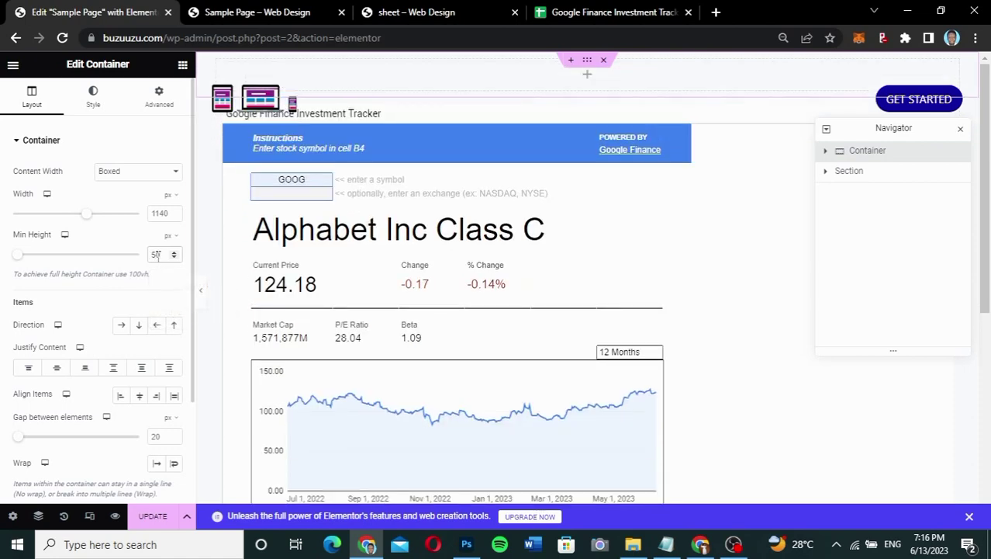
text(0)
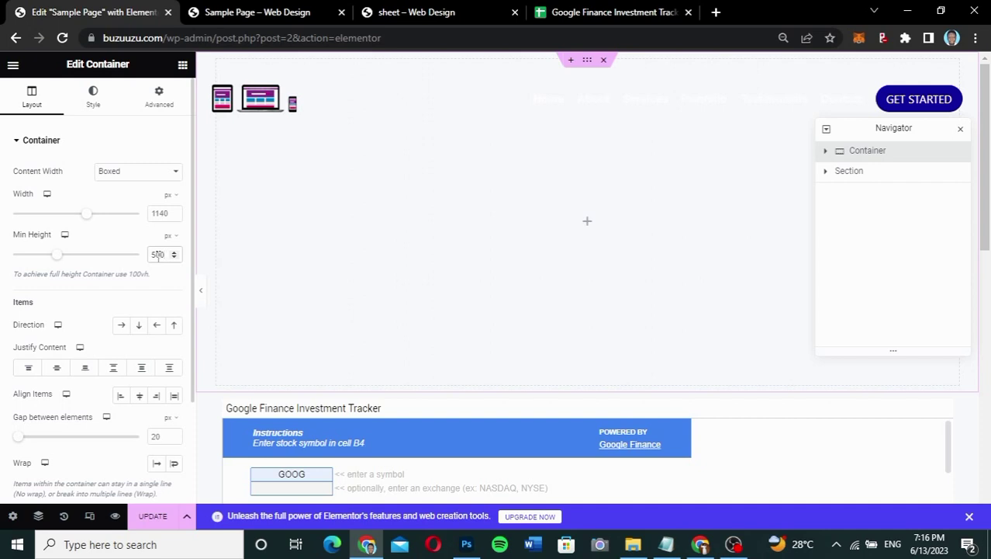
key(BackSpace)
key(BackSpace)
key(BackSpace)
text(300)
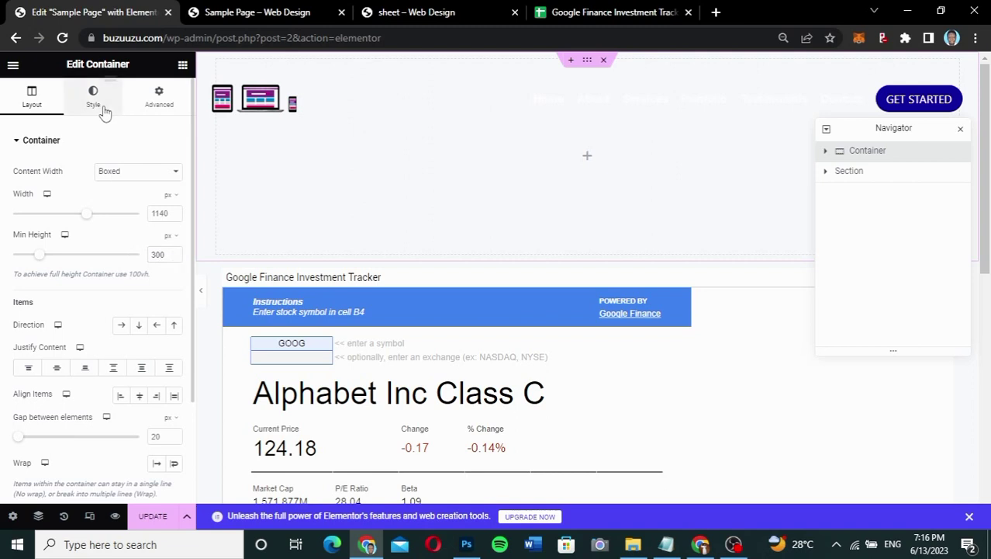
Give the container a Classic background using the media library image keyboard-5017973_1280.jpg
click(95, 99)
click(121, 203)
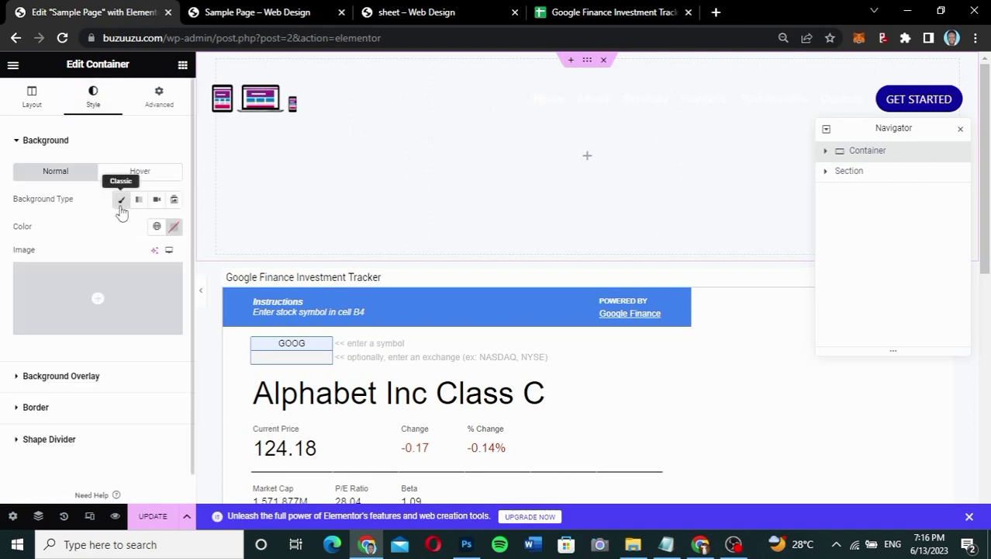
click(101, 296)
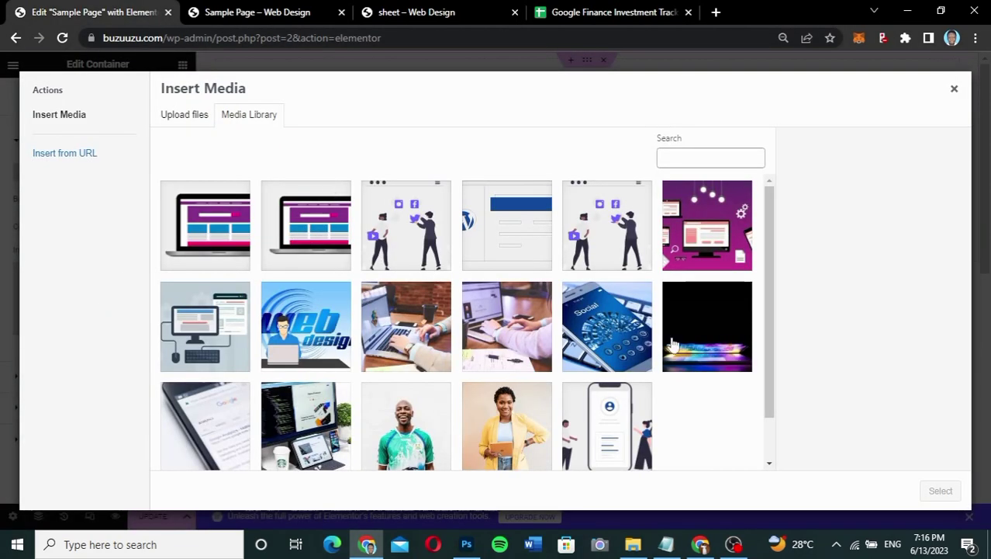
click(694, 342)
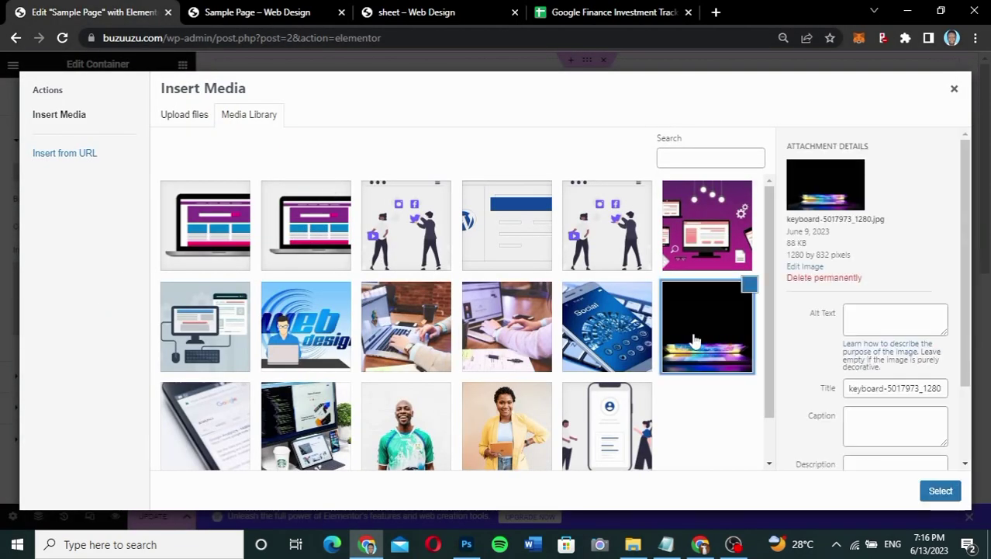
key(Escape)
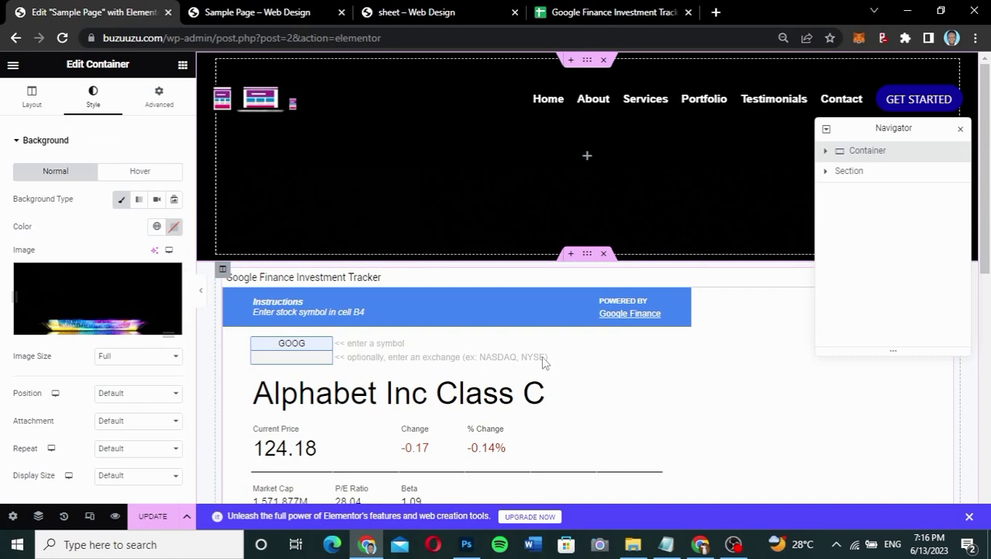
Set the top and bottom margins of the tracker section to 90 px
click(588, 259)
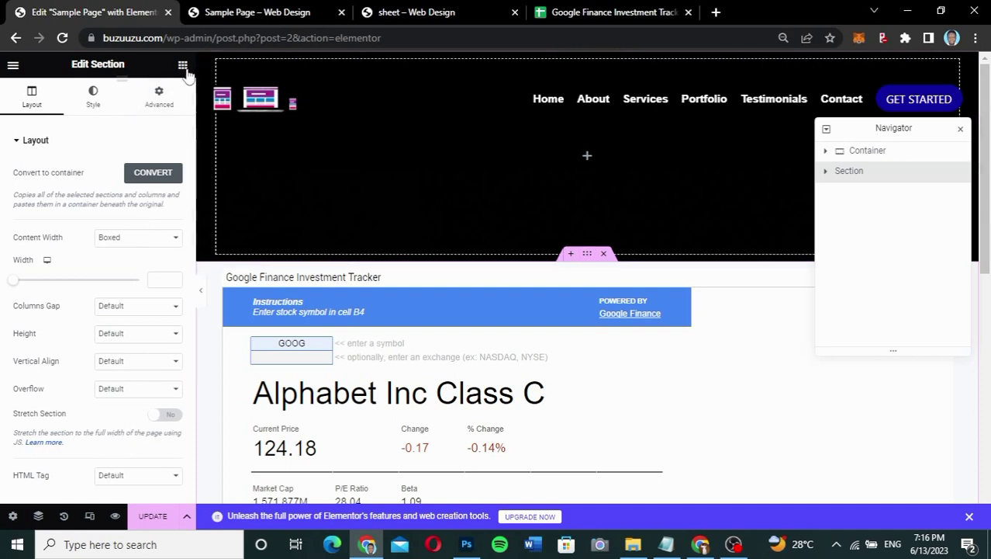
click(586, 262)
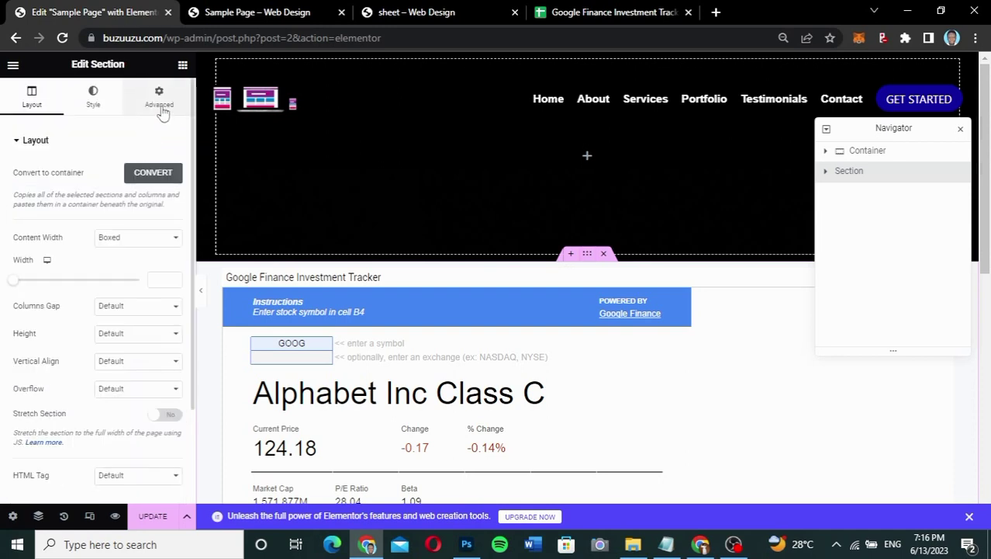
click(163, 112)
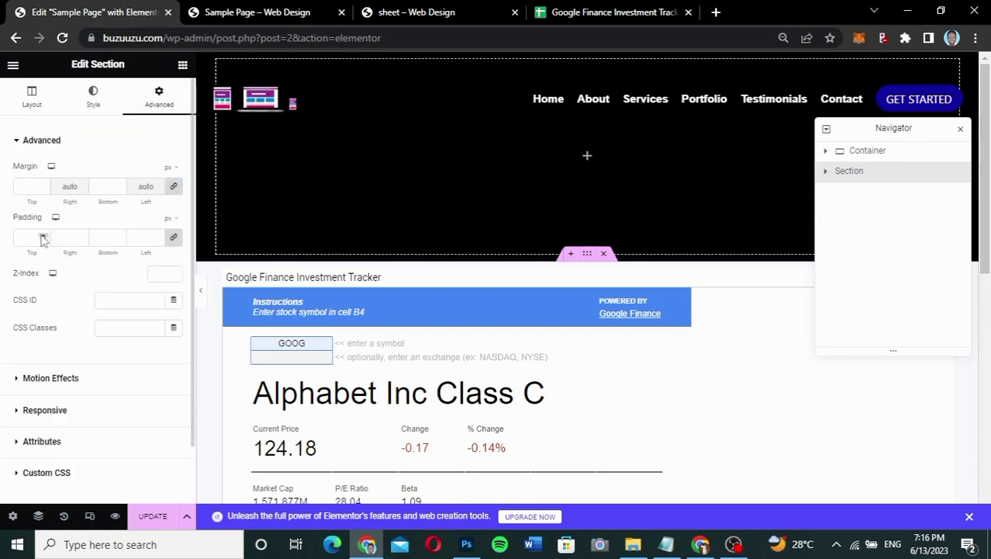
click(24, 188)
text(9)
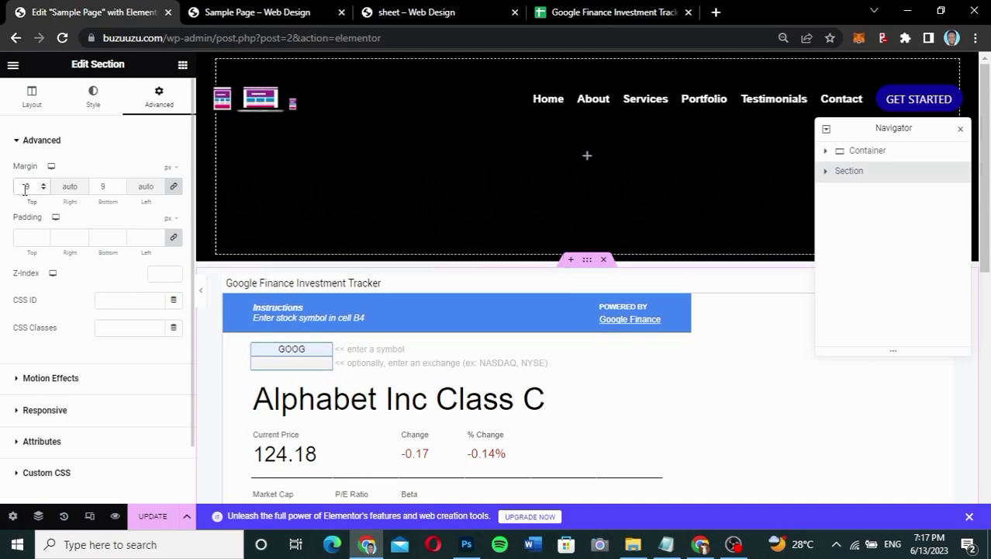
text(0)
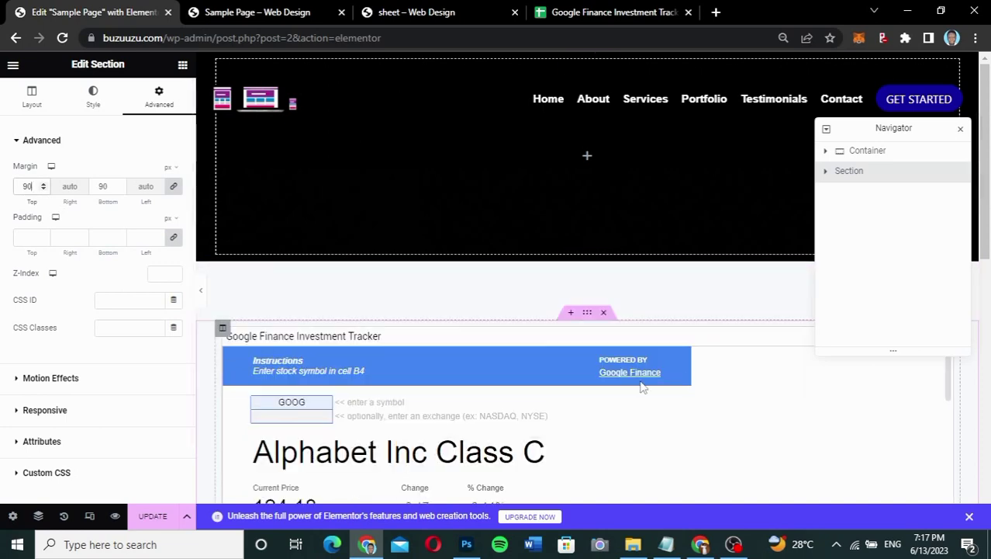
Copy the complete iframe code from the tracker's Text Editor widget, leaving out the surrounding paragraph tags
scroll(642, 386, down, 3)
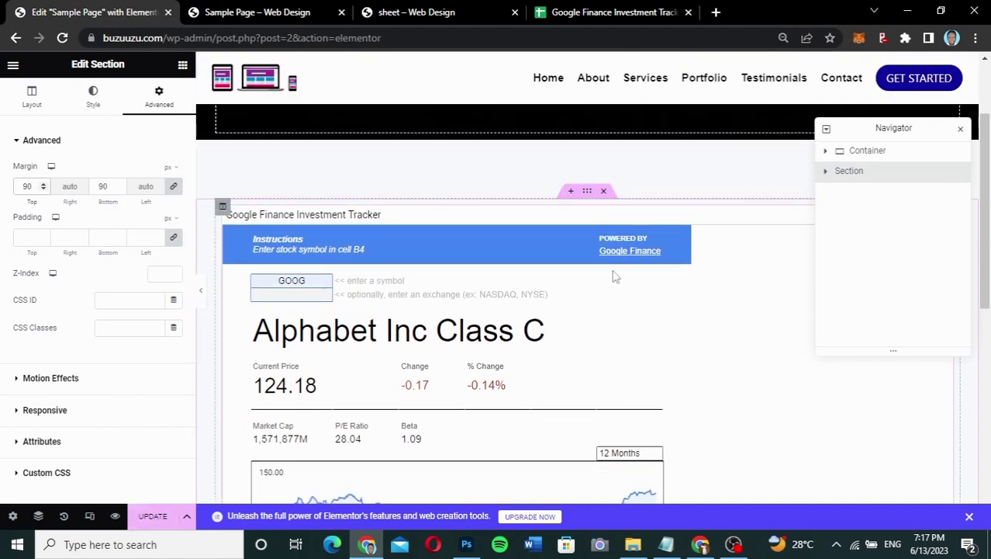
click(708, 252)
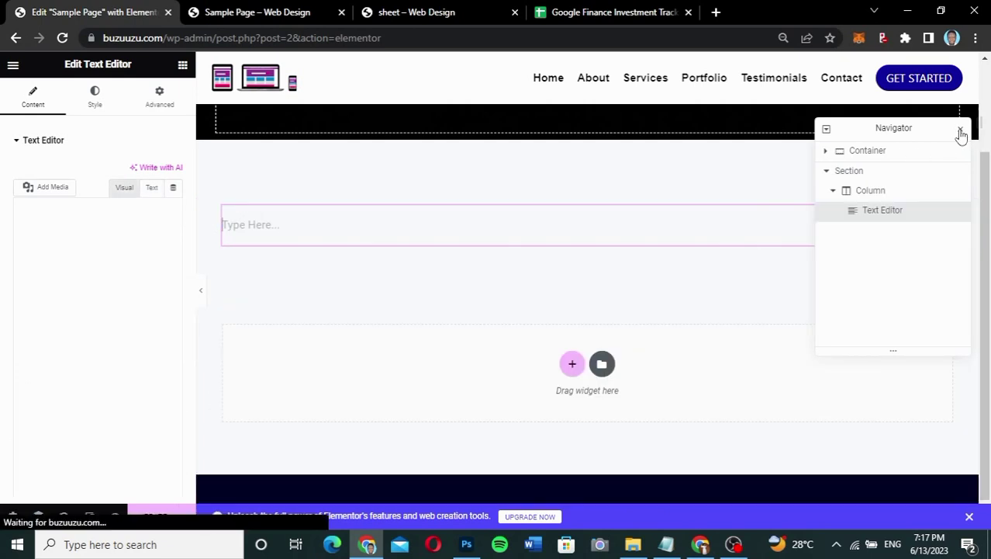
click(961, 130)
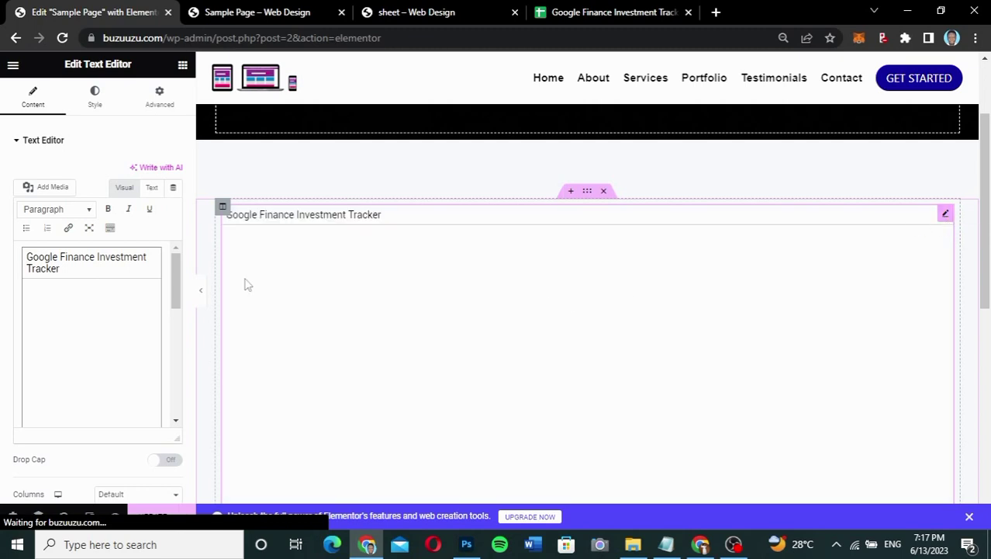
click(154, 189)
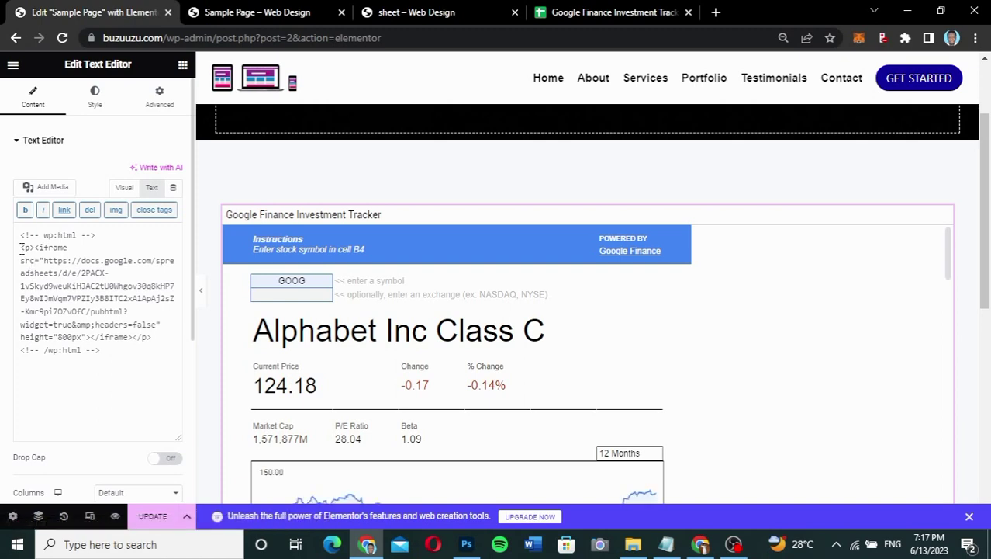
drag(35, 248, 132, 336)
key(ctrl+c)
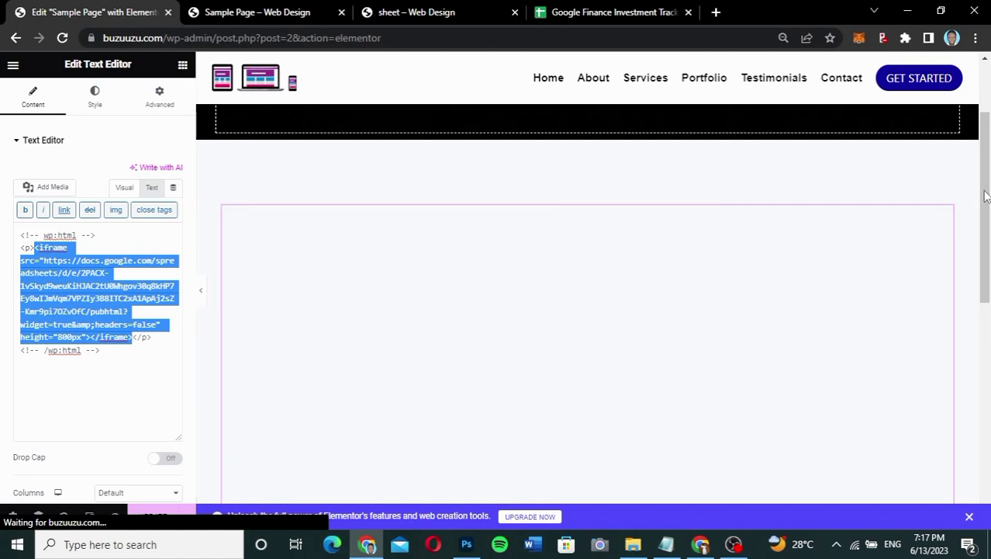
Replace the tracker's Text Editor widget with an HTML widget containing the copied iframe code and update the page
right_click(946, 215)
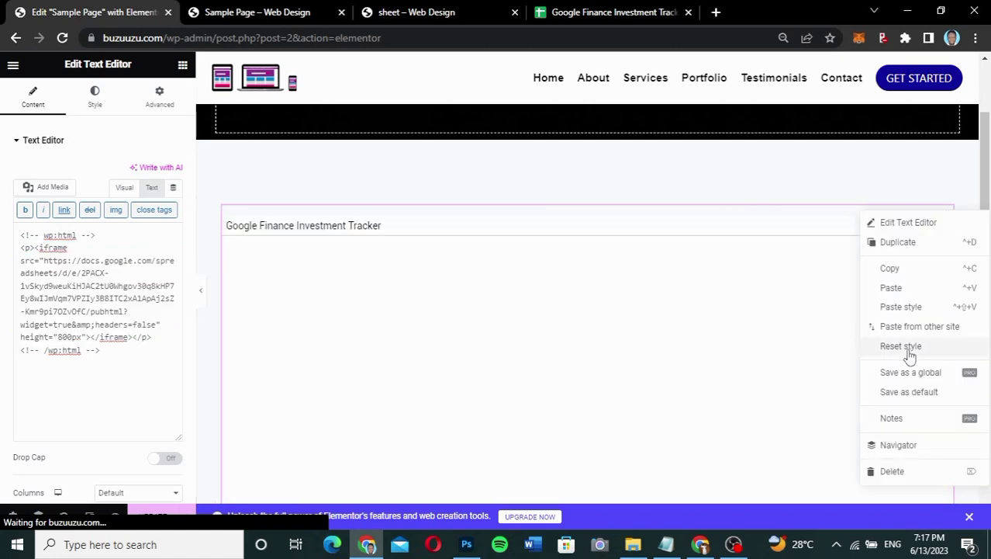
click(889, 472)
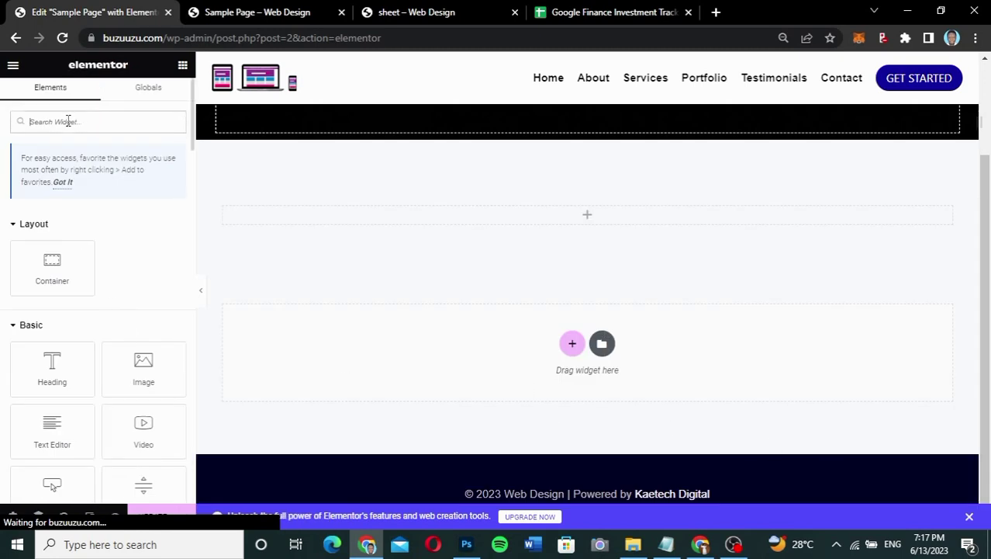
text(html)
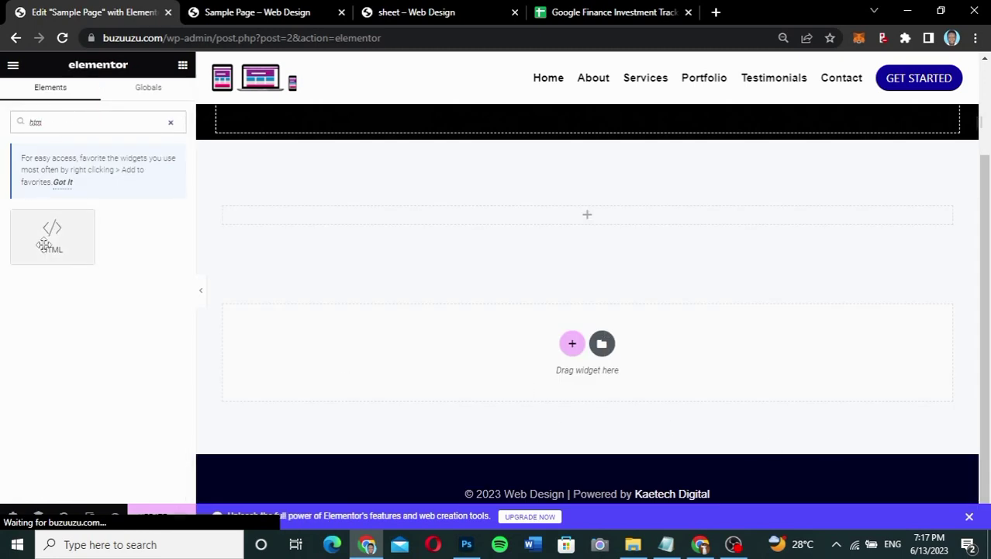
drag(51, 233, 394, 223)
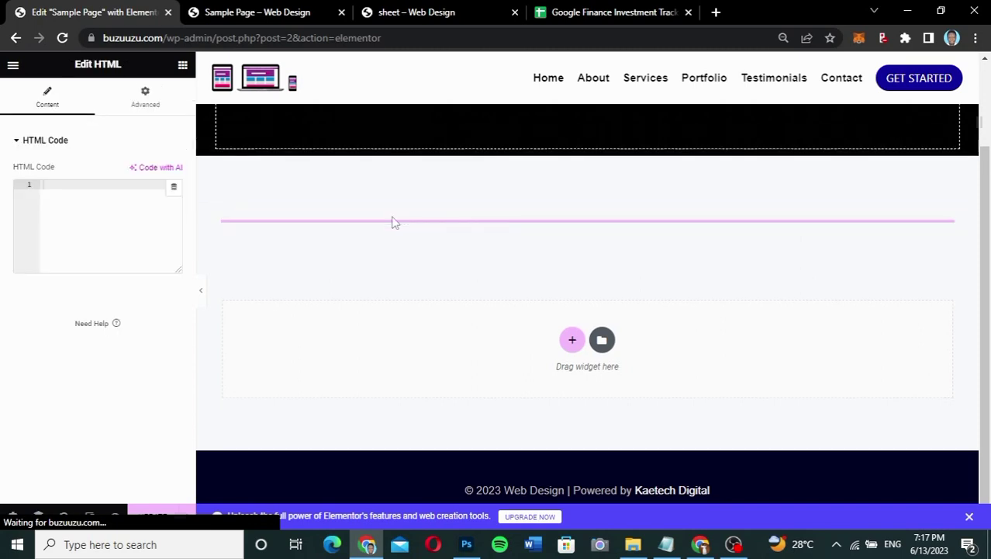
key(ctrl+v)
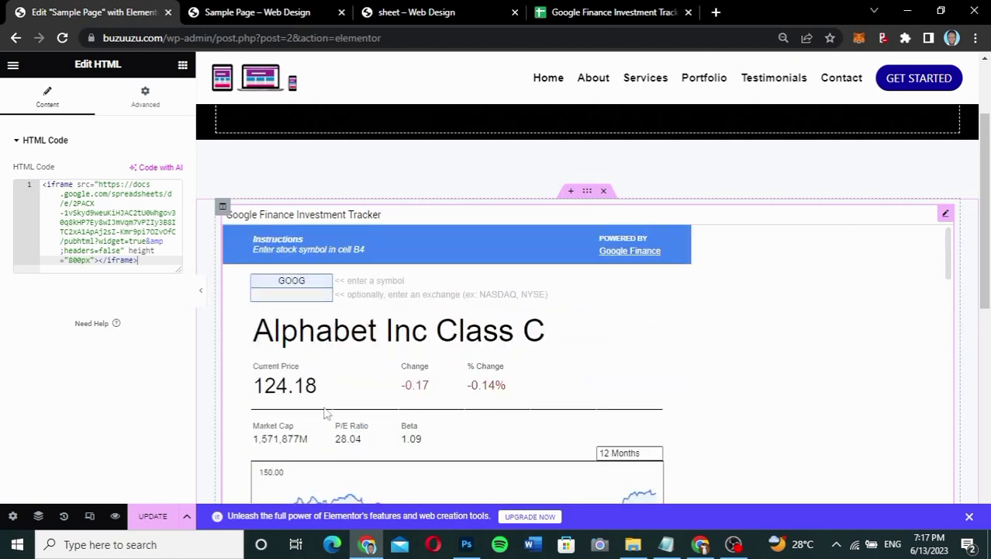
click(153, 522)
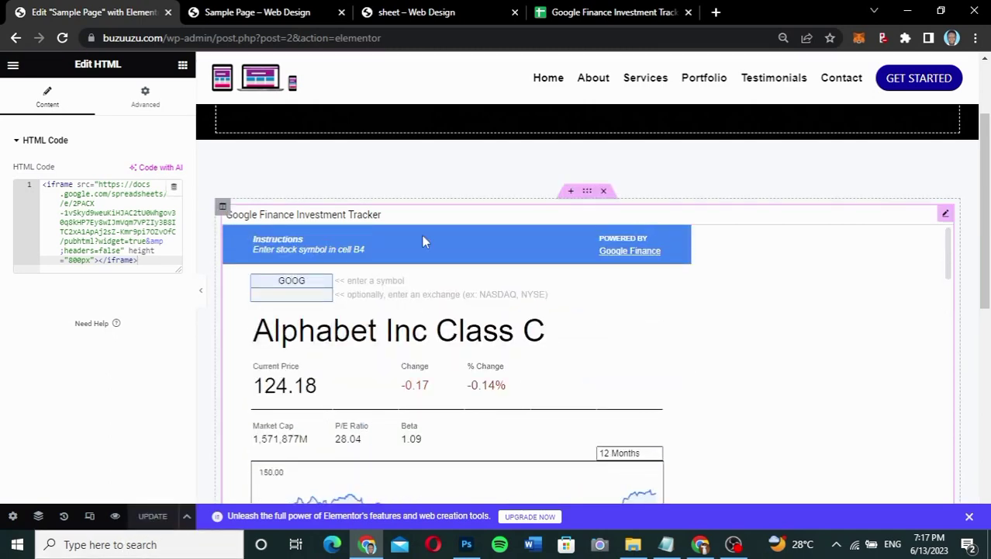
Reload the live Sample Page and examine the header container and the embedded tracker's width and spacing
click(258, 12)
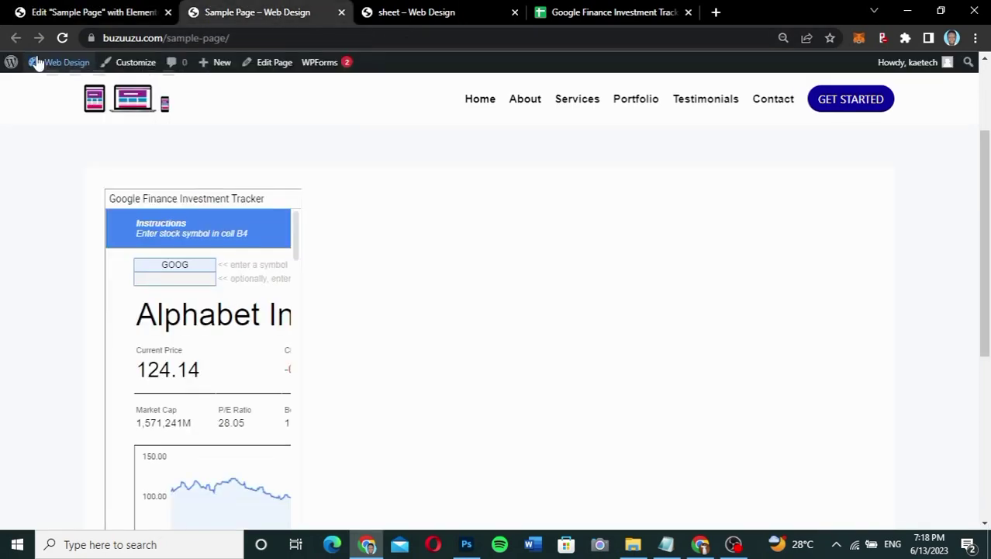
click(62, 39)
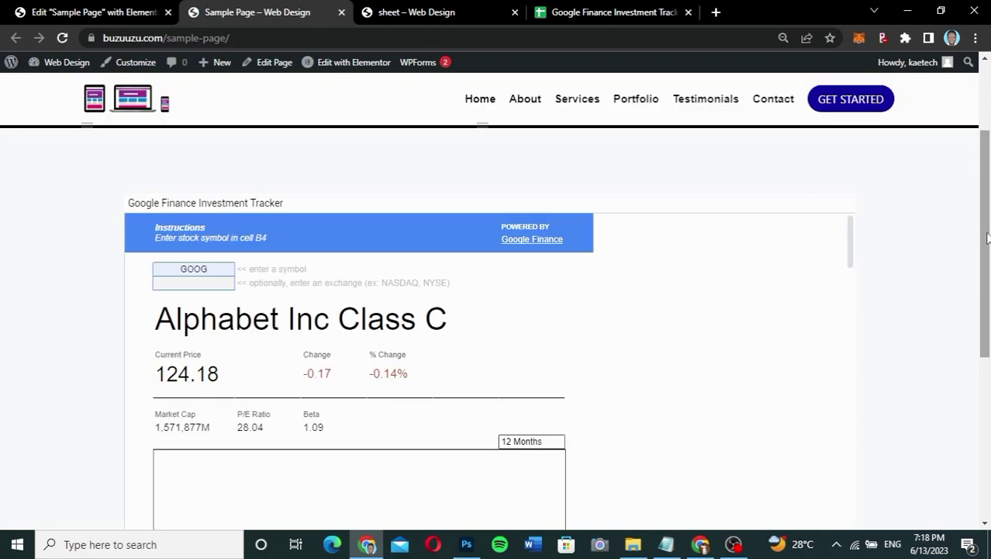
drag(988, 238, 967, 259)
drag(852, 215, 834, 171)
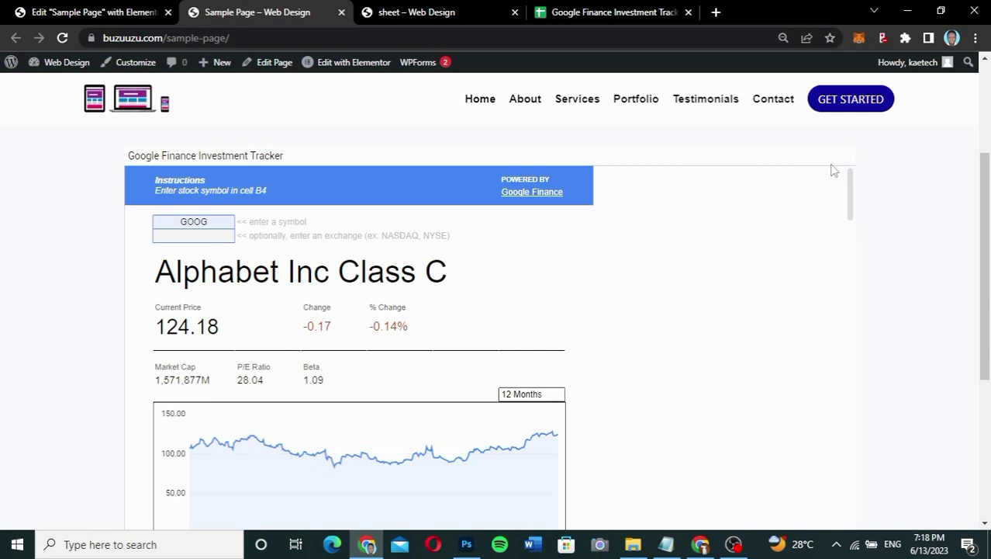
drag(986, 232, 985, 142)
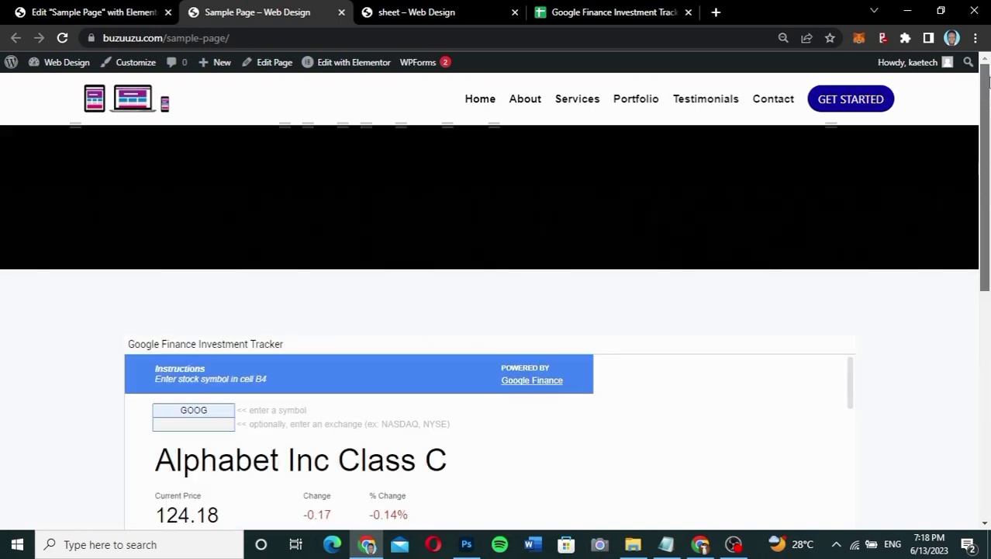